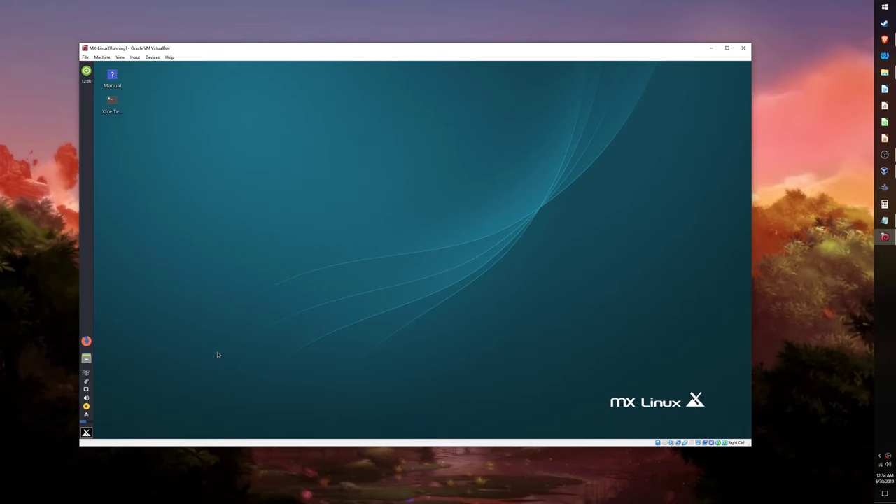
Check the Video Script notes in Notepad and minimize them to return to the virtual machine
key("alt+Tab")
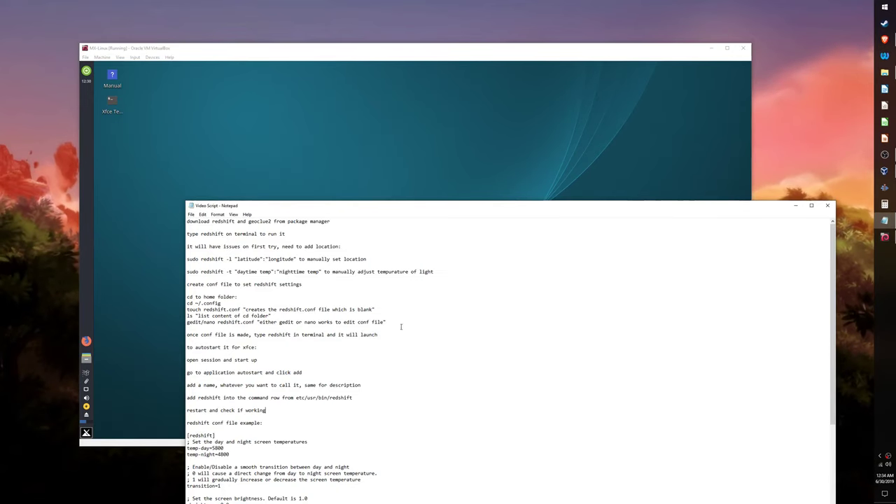
left_click(796, 206)
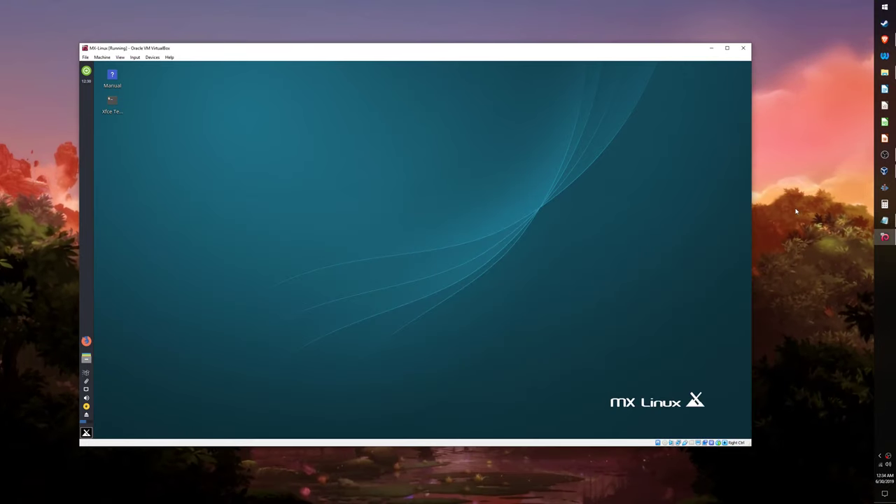
Add a Task Manager shortcut to the MX Linux desktop and test it by opening and closing Task Manager
left_click(87, 433)
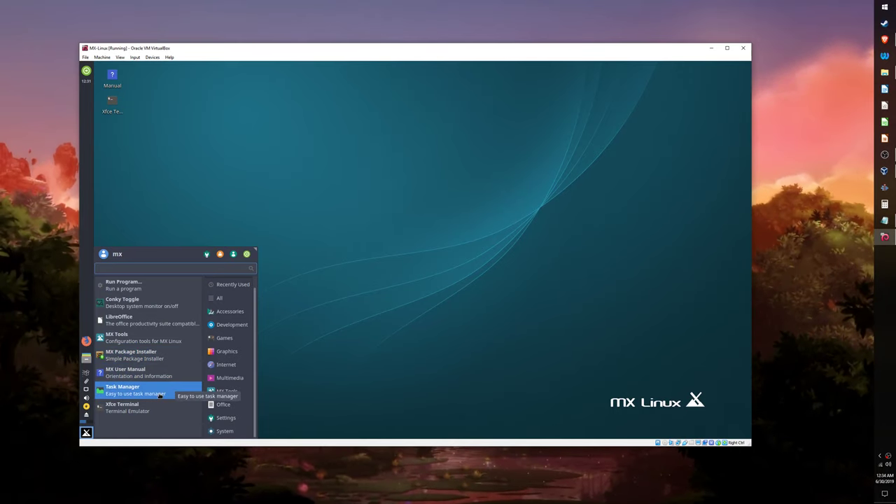
left_click_drag(168, 393, 180, 177)
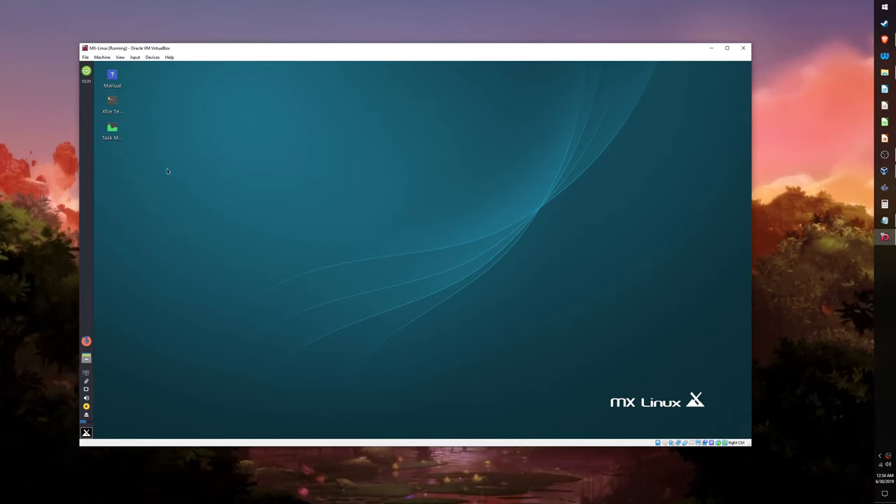
double_click(112, 135)
left_click(429, 277)
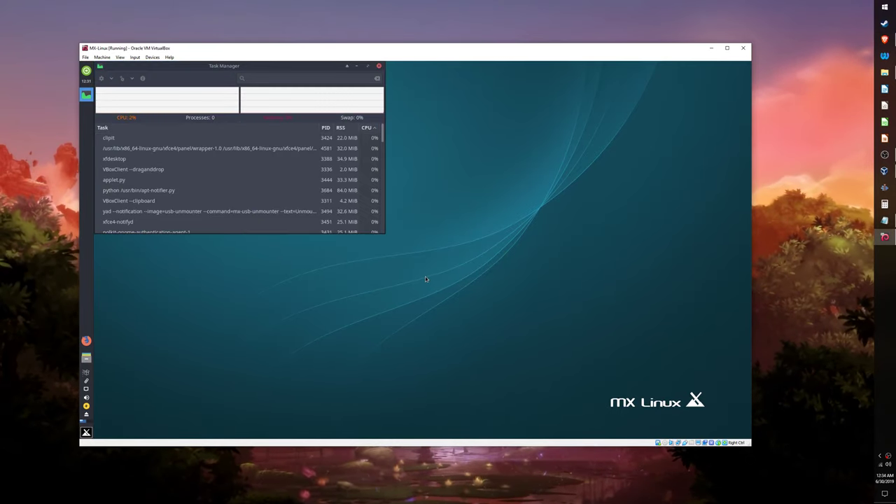
left_click(379, 66)
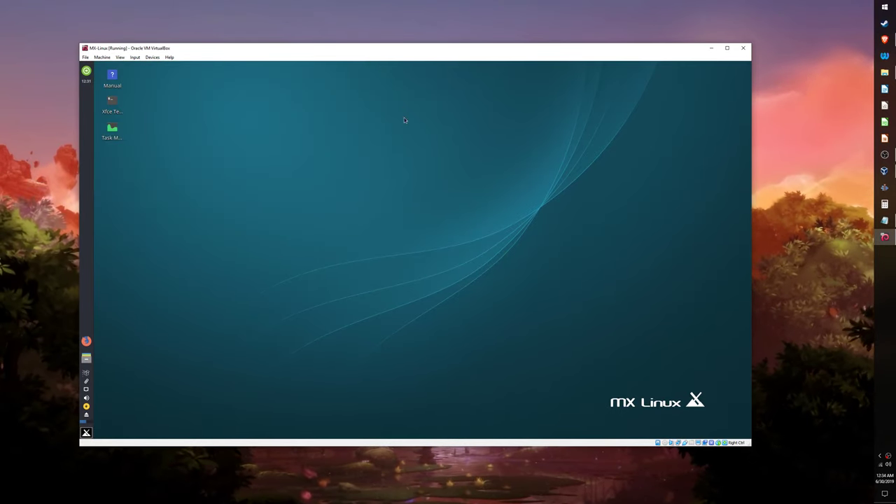
Find and launch Synaptic Package Manager, authenticating with the root password
left_click(86, 434)
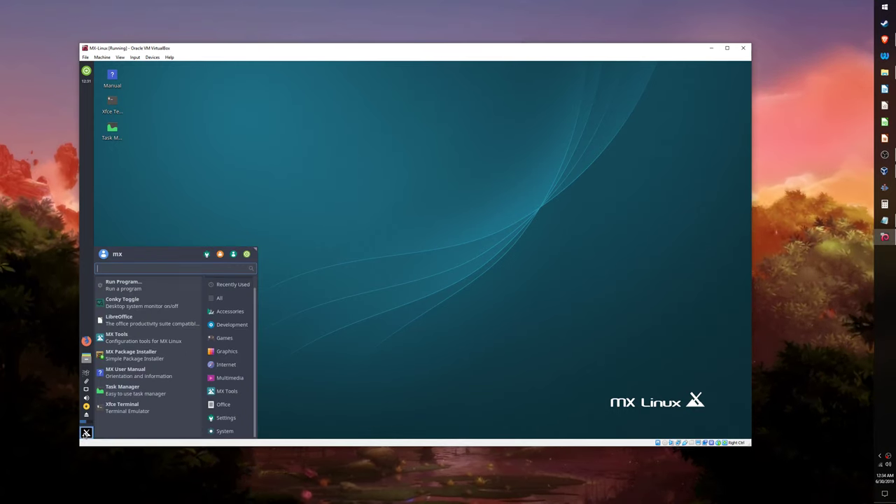
left_click(224, 418)
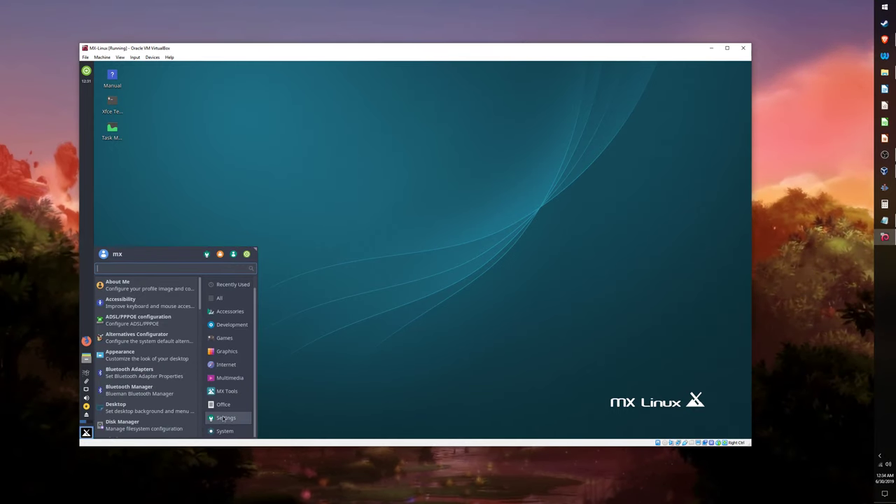
left_click(228, 394)
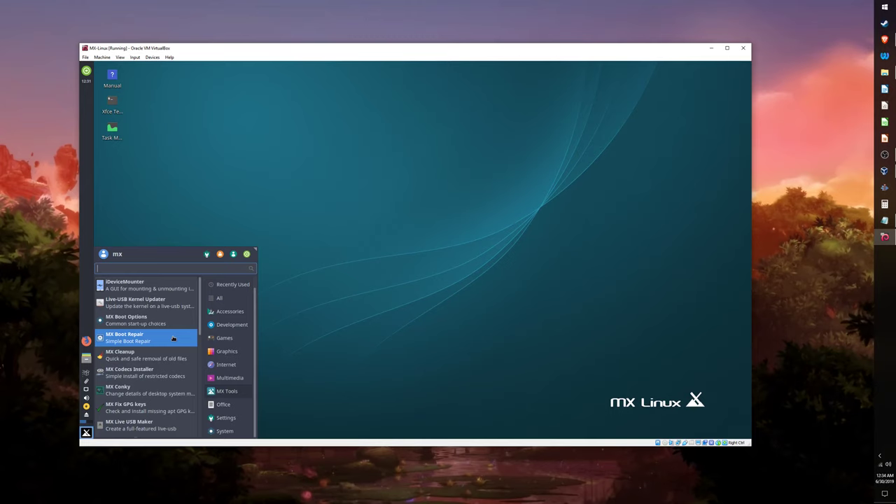
type("sy")
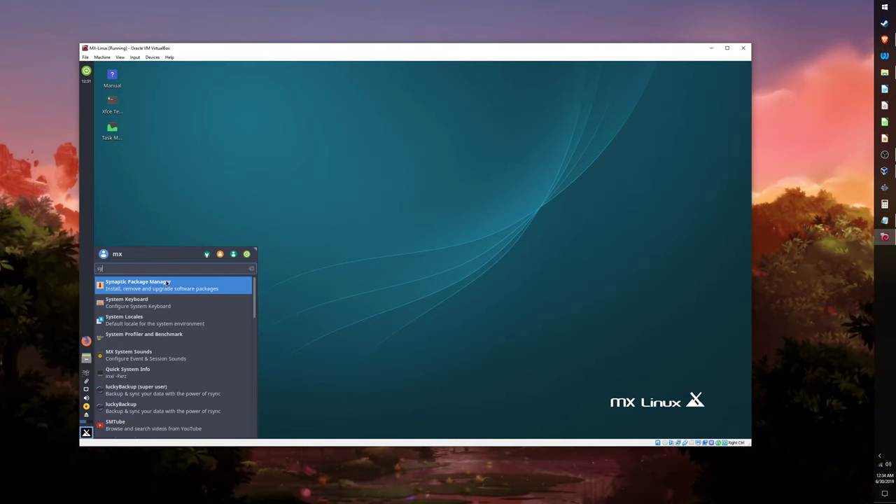
left_click(175, 286)
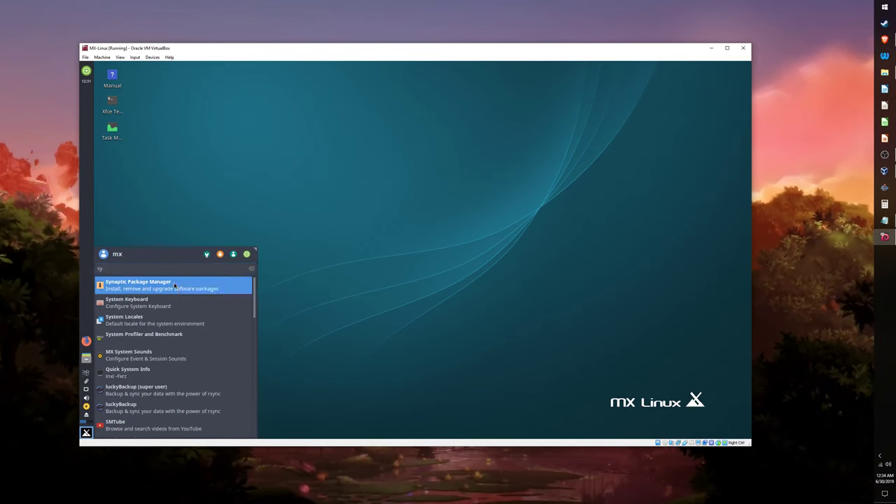
type("*****")
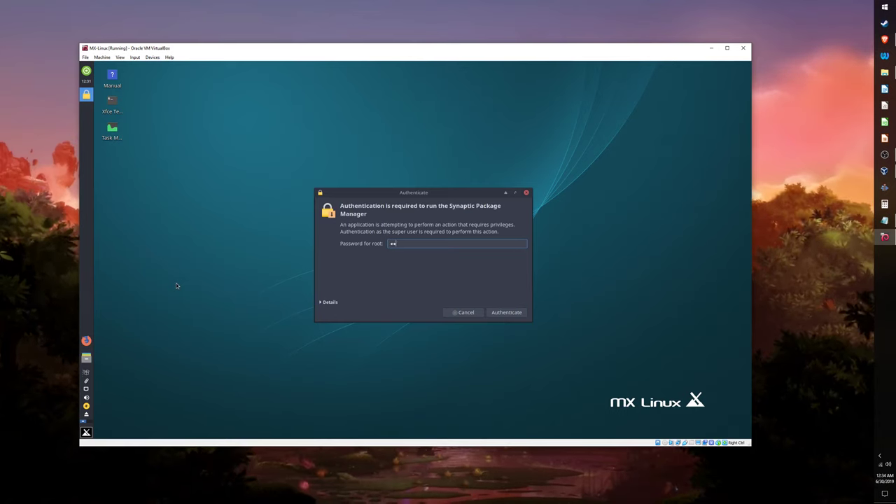
key("Return")
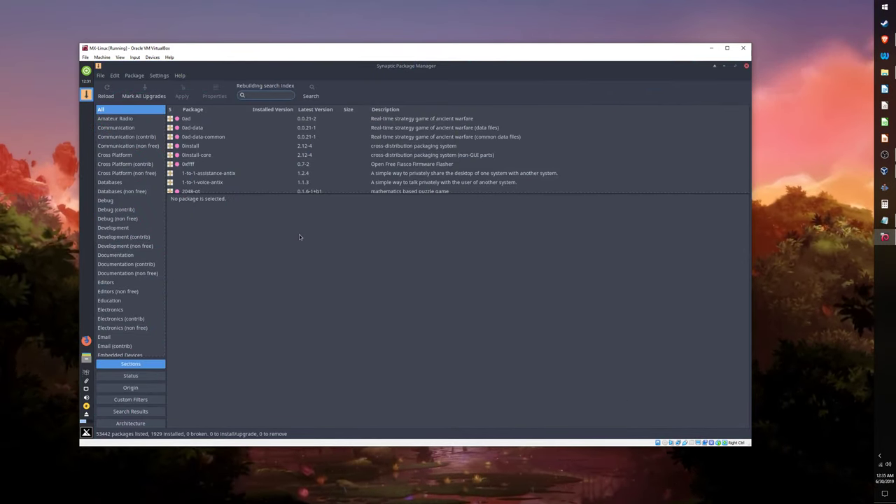
Filter the packages by "redshift" and mark the redshift package for installation
type("redsh")
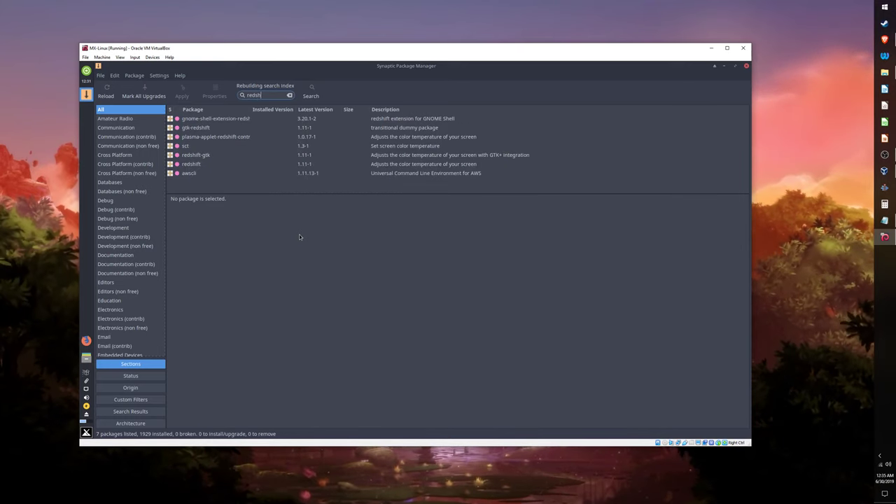
type("ift")
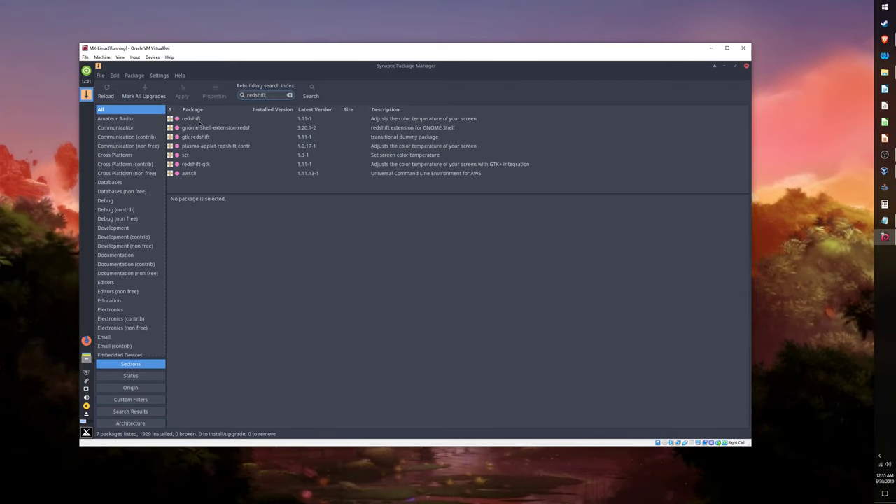
left_click(199, 120)
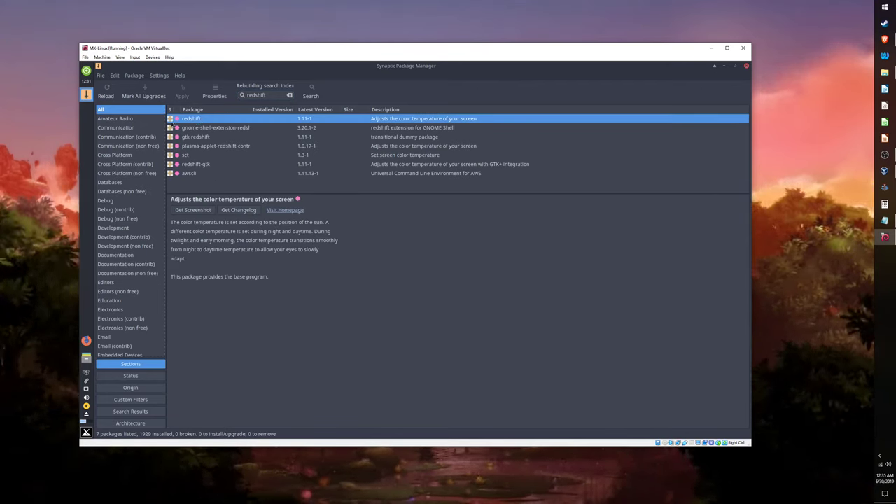
left_click(170, 121)
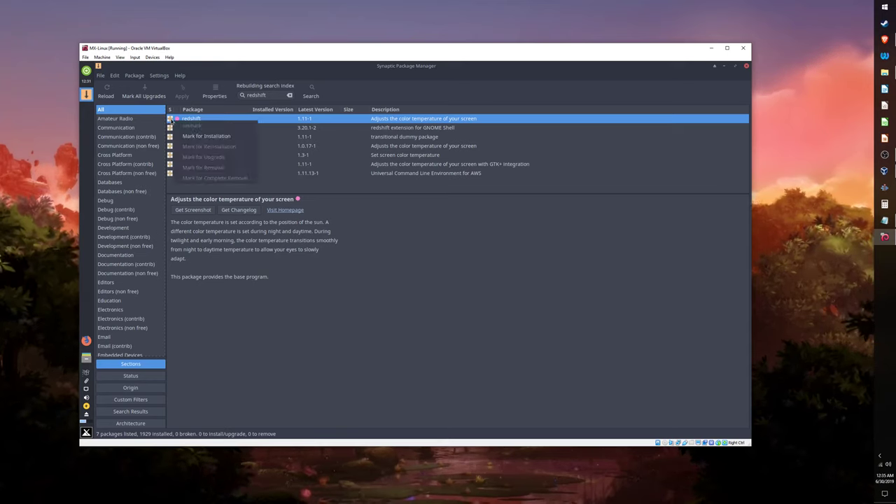
left_click(205, 136)
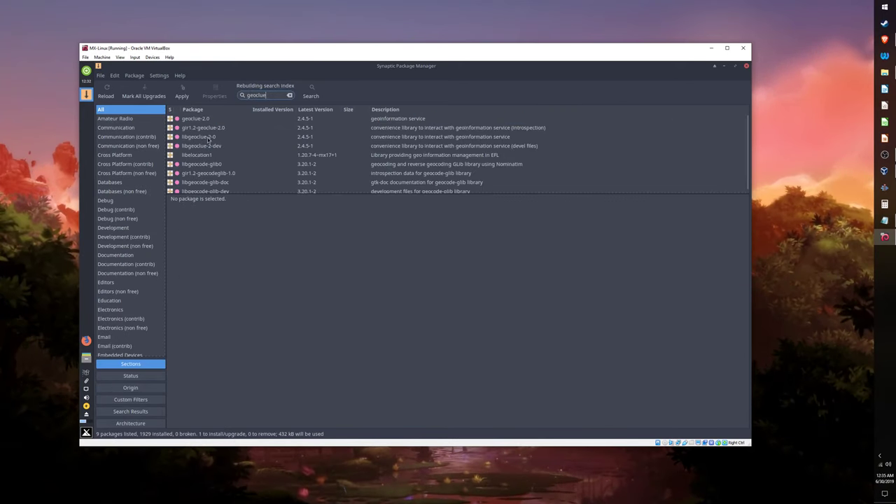
Mark the geoclue-2.0 package for installation together with its required libgeoclue-2-0 package
right_click(192, 120)
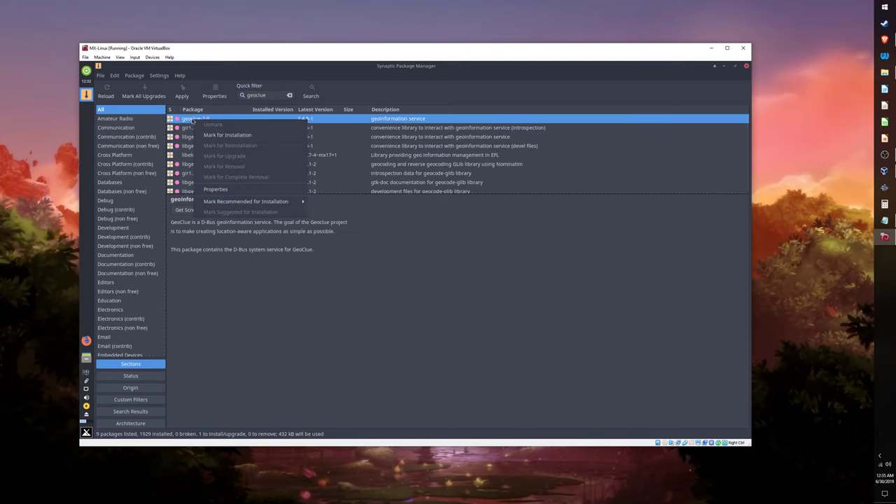
left_click(211, 136)
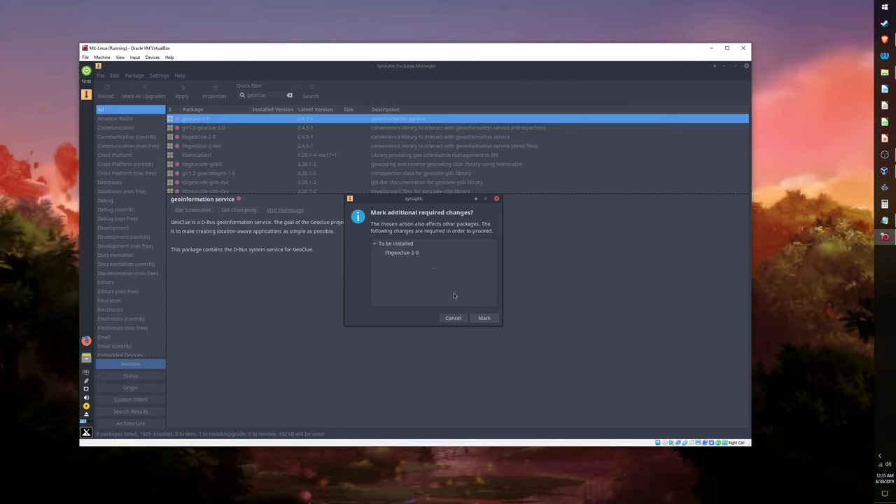
left_click(484, 318)
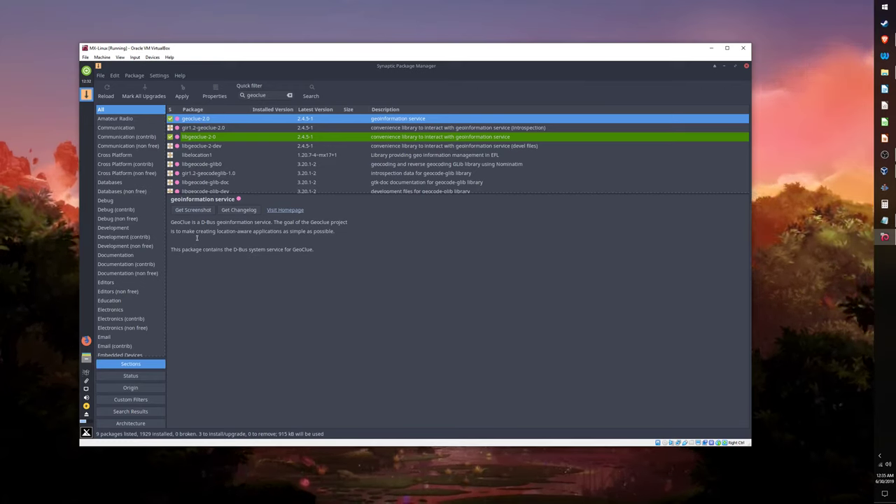
Review the packages marked for installation, apply the changes, and close Synaptic Package Manager
left_click(182, 96)
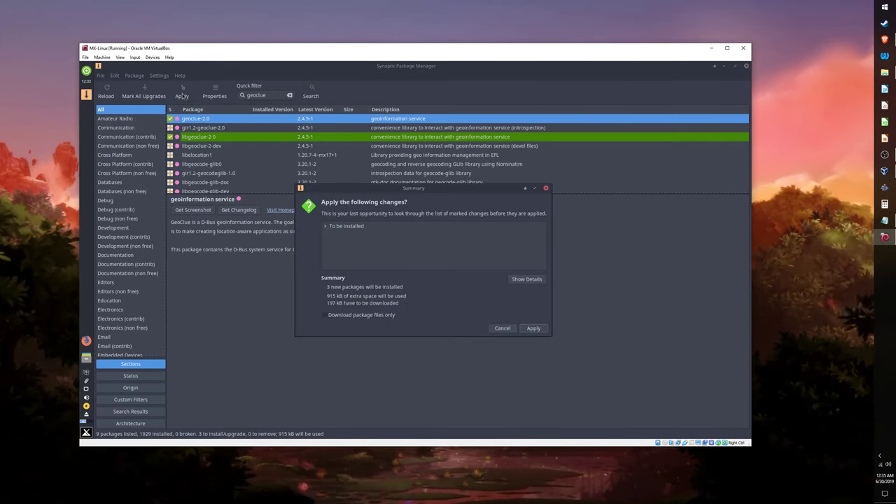
left_click(324, 226)
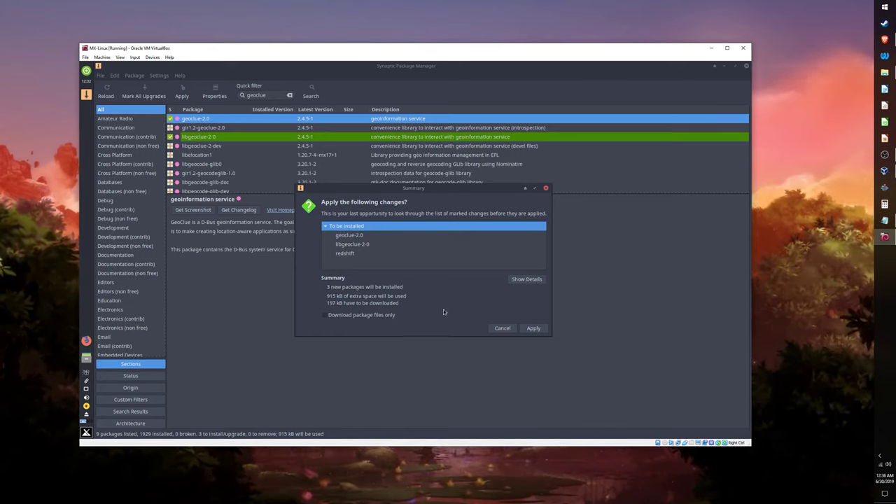
left_click(526, 329)
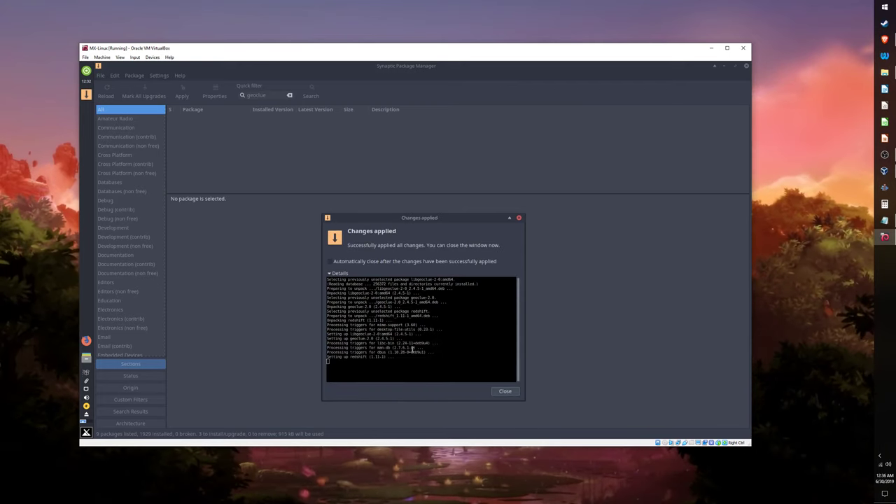
left_click(511, 392)
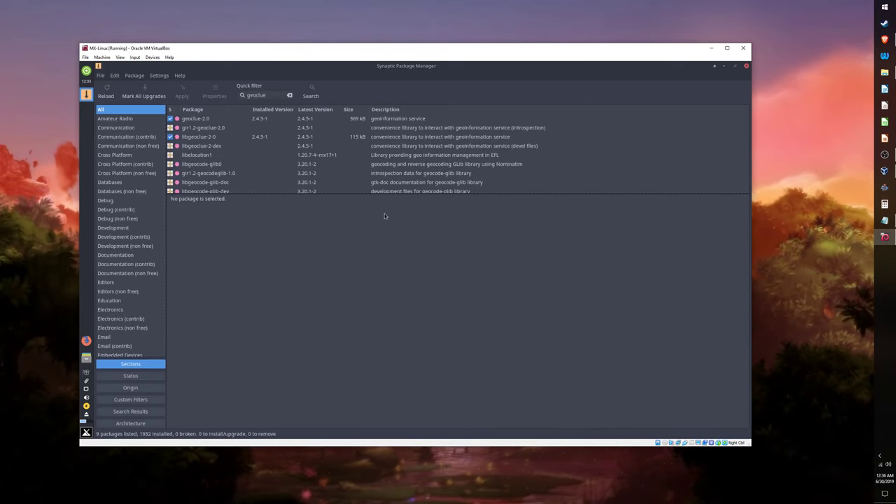
left_click(747, 66)
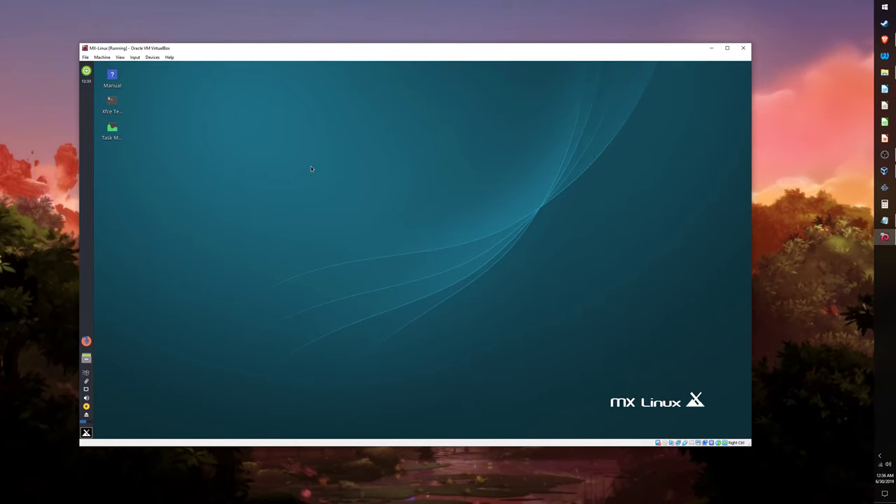
Open the Xfce terminal from the desktop and run redshift
double_click(112, 102)
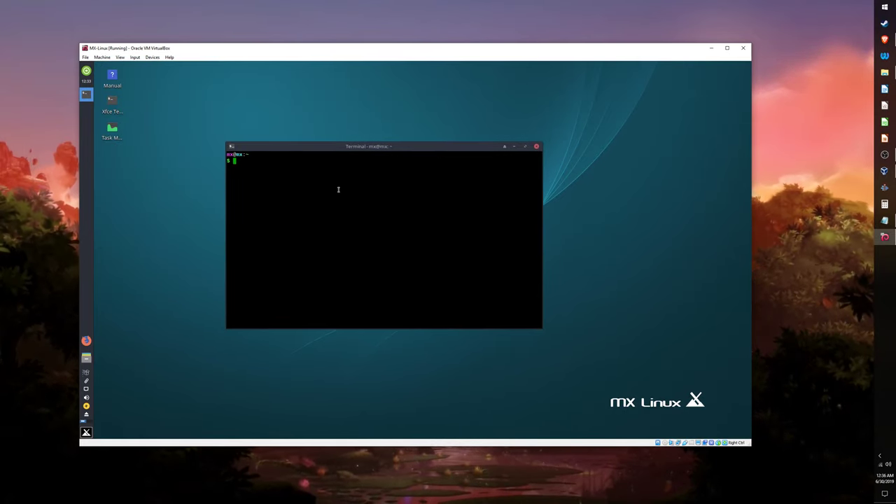
type("redsh")
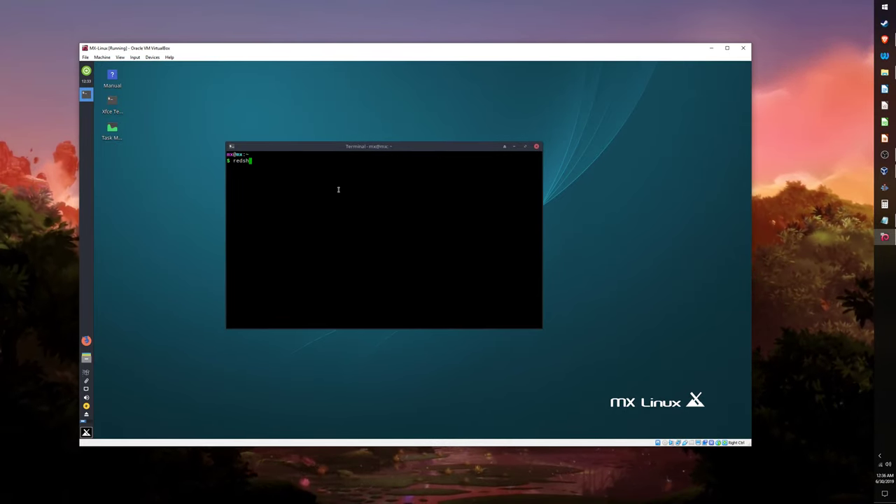
type("ift")
key("Return")
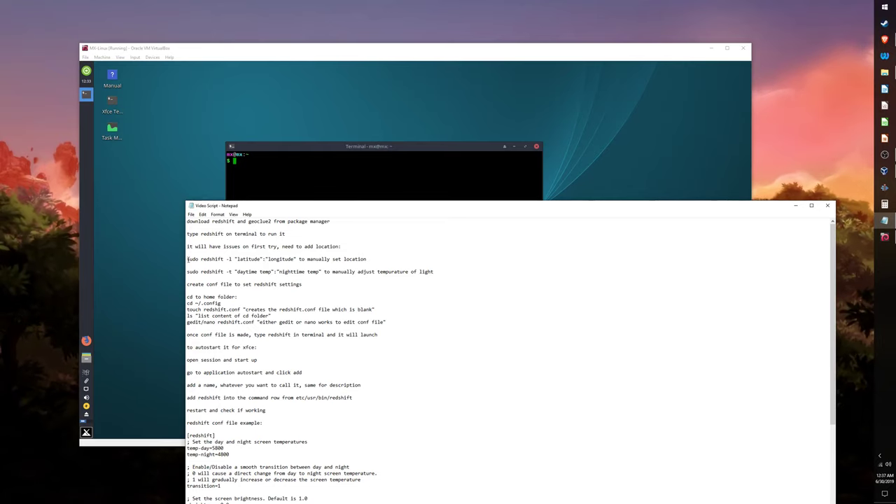
Copy the command sudo redshift -l "latitude":"longitude" from the Notepad script into the terminal prompt
left_click_drag(187, 260, 292, 259)
right_click(293, 260)
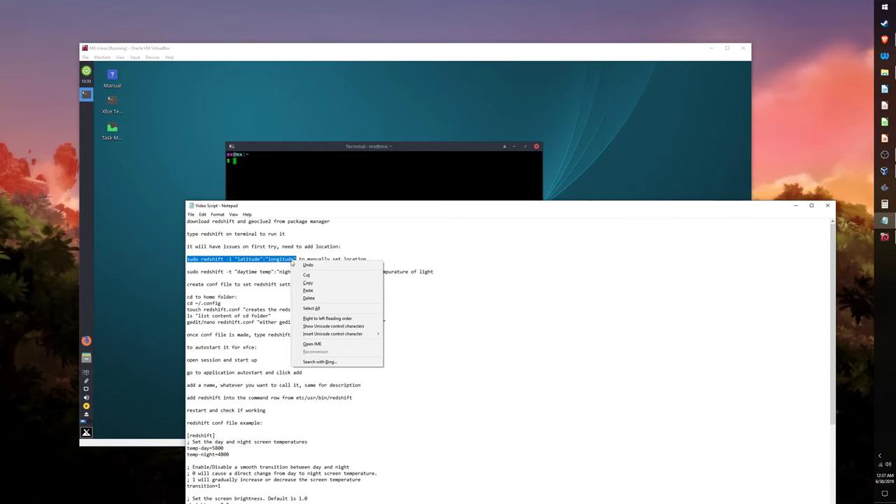
left_click(303, 283)
left_click(276, 173)
right_click(275, 172)
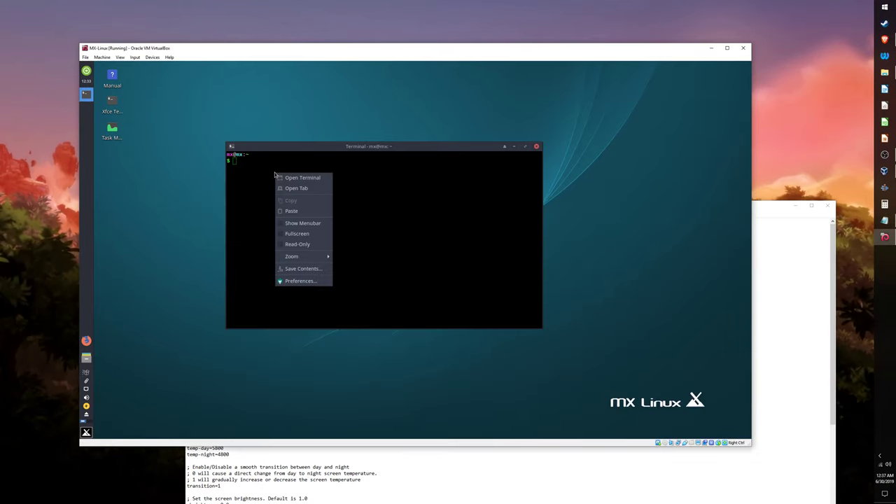
left_click(301, 216)
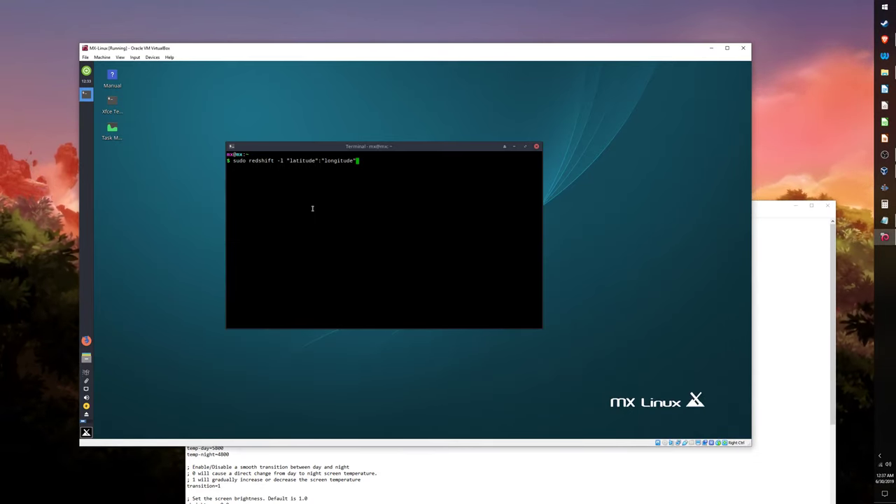
Erase the placeholder coordinates from the end of the pasted redshift command
key("BackSpace")
key("BackSpace")
key("BackSpace")
key("BackSpace")
key("BackSpace")
key("BackSpace")
key("BackSpace")
key("BackSpace")
key("BackSpace")
key("BackSpace")
key("BackSpace")
key("BackSpace")
key("BackSpace")
key("BackSpace")
key("BackSpace")
key("BackSpace")
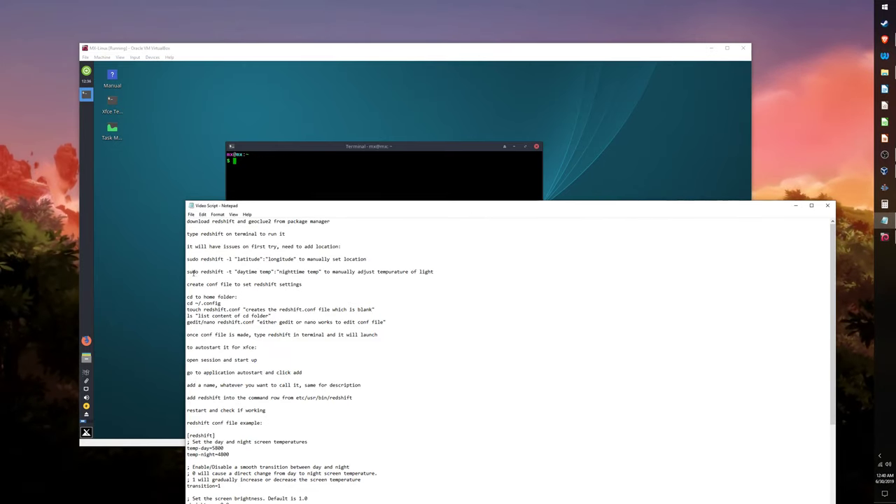
Copy the command sudo redshift -t "daytime temp":"nighttime temp" from the Notepad script into the terminal prompt
left_click_drag(187, 272, 314, 272)
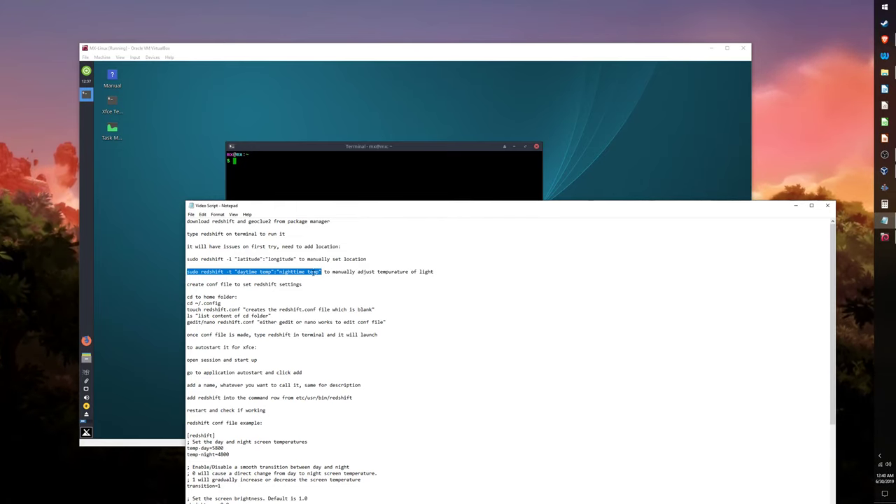
right_click(314, 273)
left_click(330, 294)
left_click(271, 176)
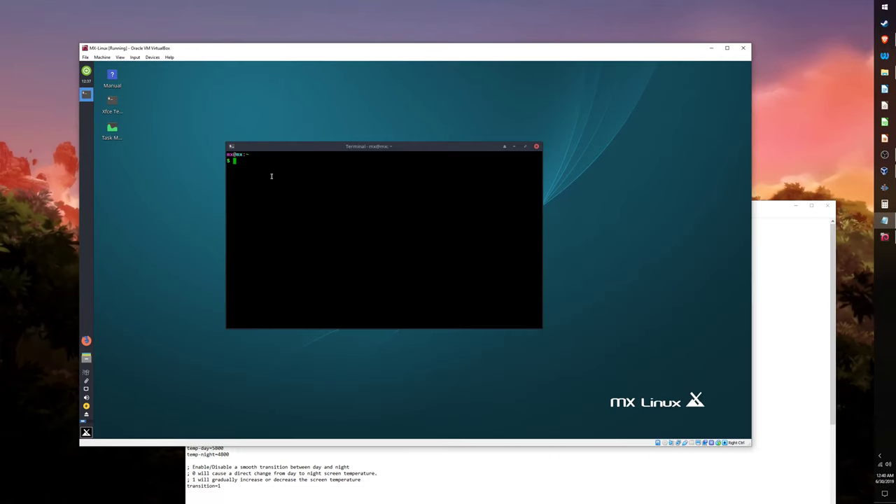
right_click(265, 183)
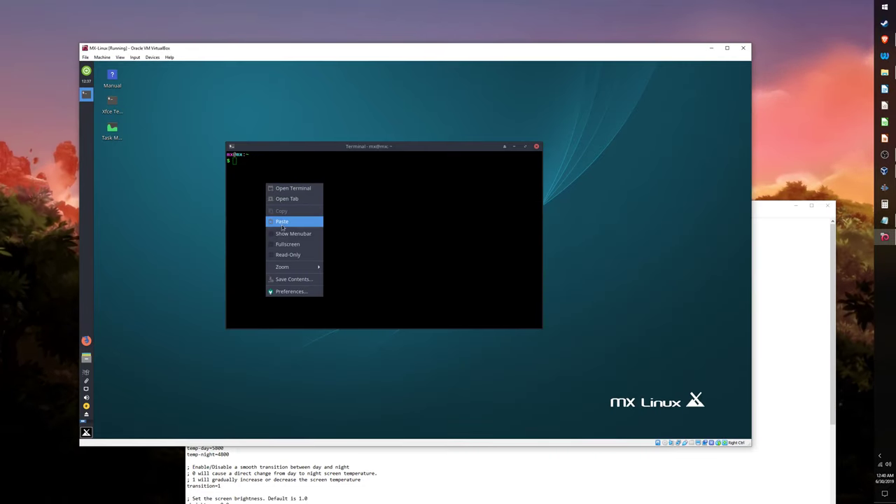
left_click(283, 224)
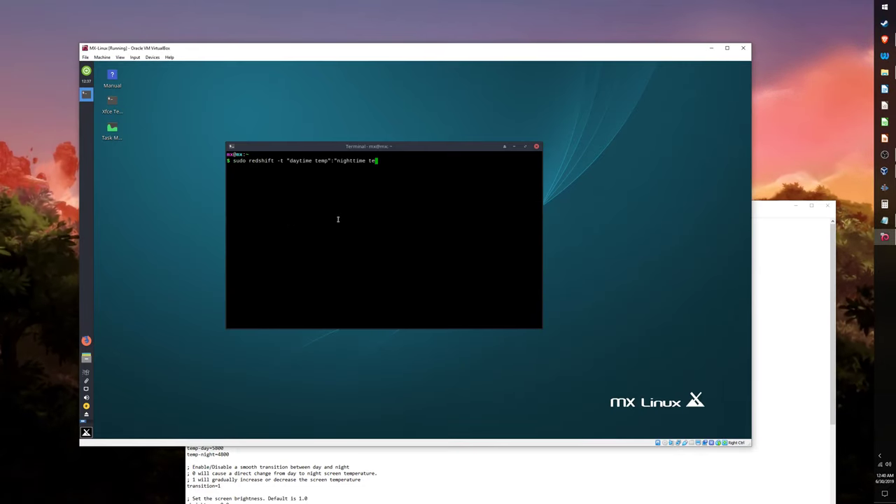
Replace the placeholder temperatures at the end of the pasted redshift -t command with a daytime temperature of 4000
key("BackSpace")
key("BackSpace")
key("BackSpace")
key("BackSpace")
key("BackSpace")
key("BackSpace")
key("BackSpace")
key("BackSpace")
key("BackSpace")
key("BackSpace")
key("BackSpace")
key("BackSpace")
key("BackSpace")
key("BackSpace")
key("BackSpace")
key("BackSpace")
key("BackSpace")
key("BackSpace")
key("BackSpace")
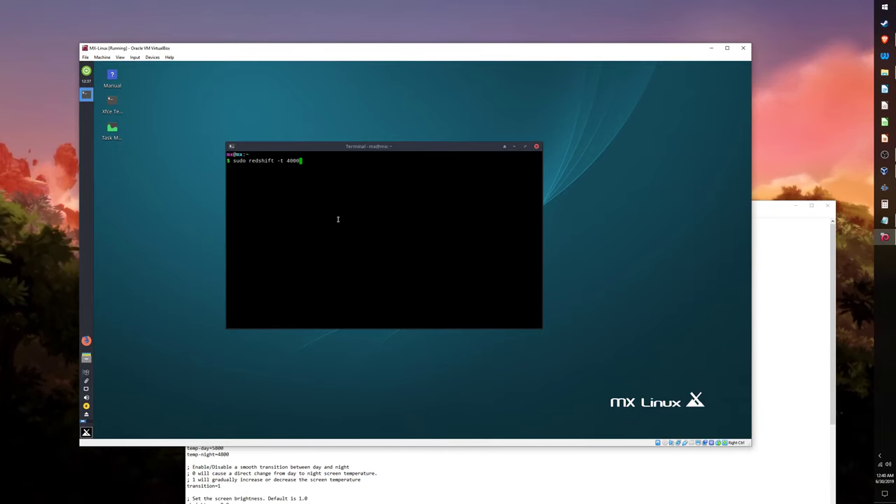
Copy cd ~/.config from the Notepad script and run it in the terminal
left_click(409, 457)
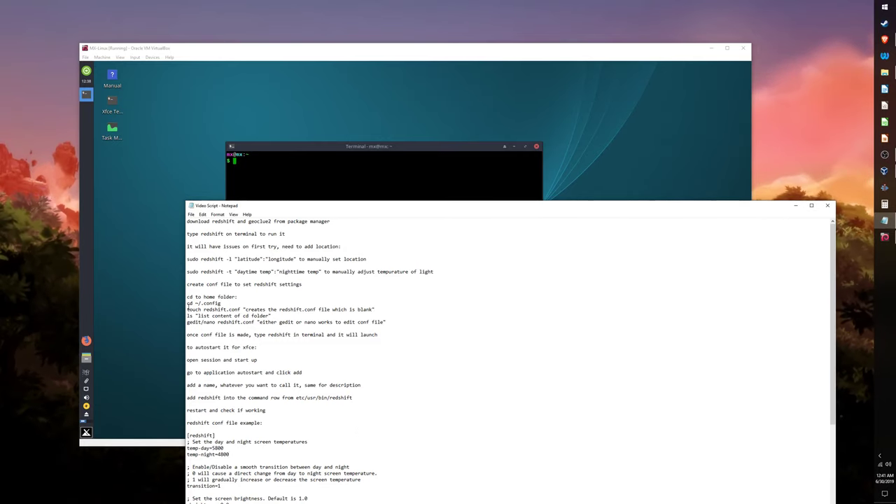
left_click_drag(187, 303, 220, 303)
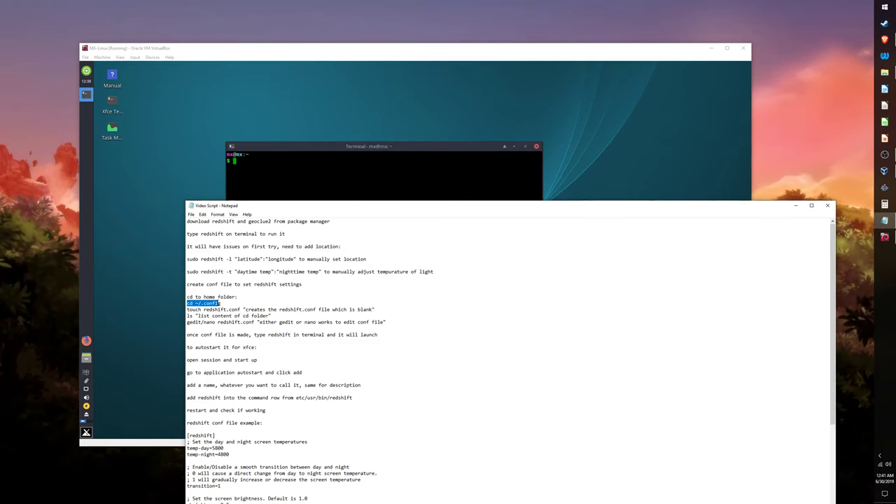
right_click(220, 304)
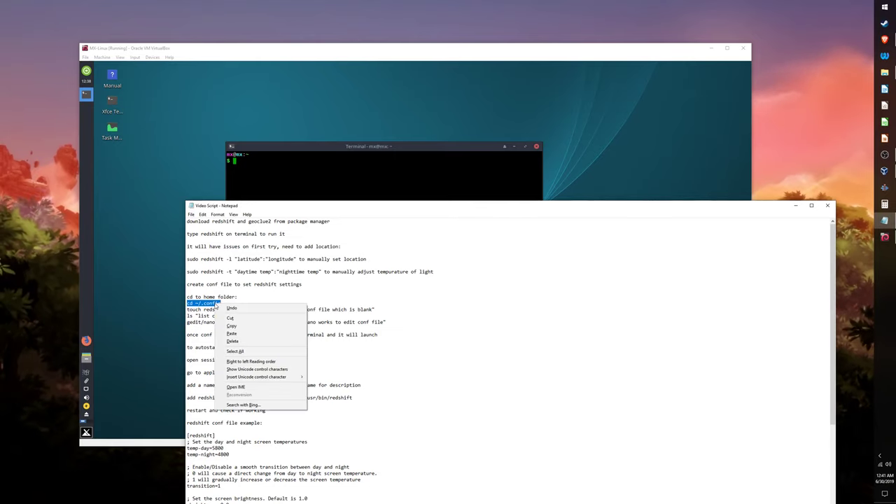
left_click(233, 327)
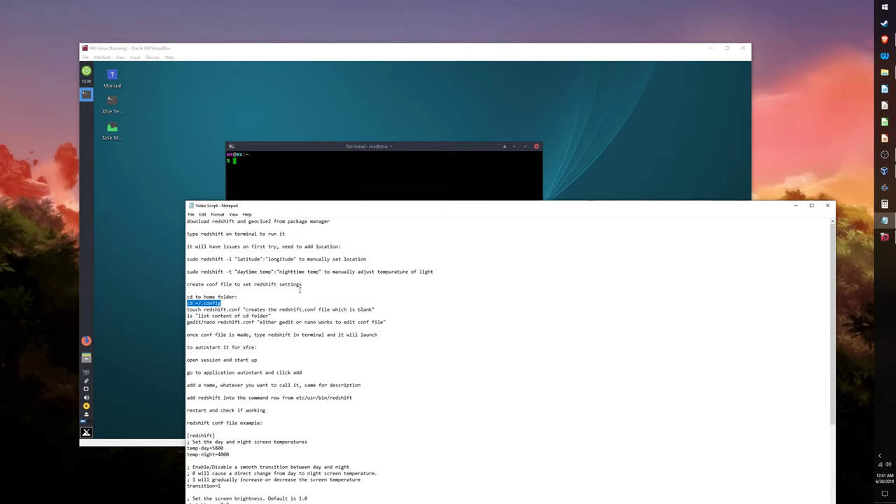
left_click(293, 187)
right_click(292, 186)
left_click(310, 222)
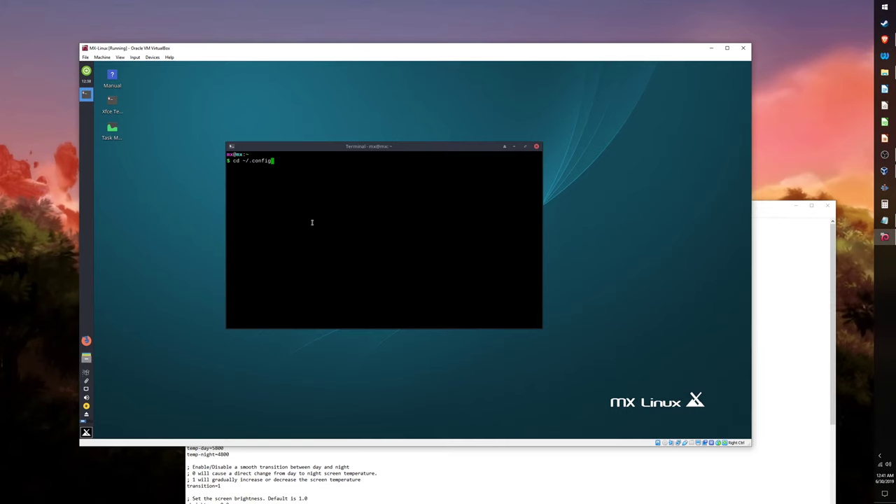
key("Return")
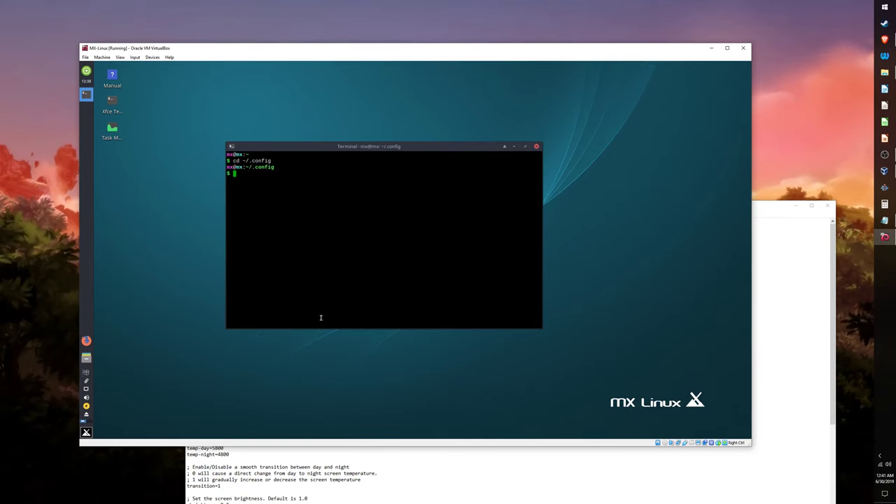
Create the configuration file by running touch redshift.conf copied from the Notepad script, and list the folder's contents with ls
left_click(410, 449)
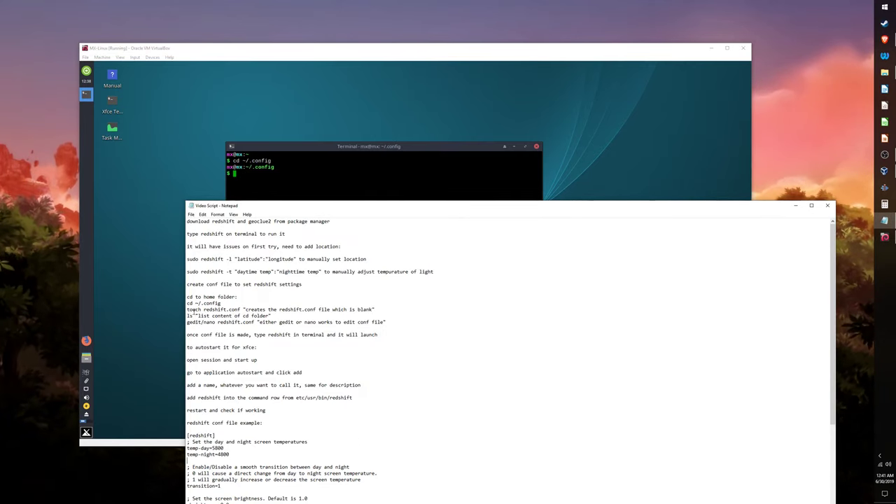
left_click_drag(188, 310, 240, 310)
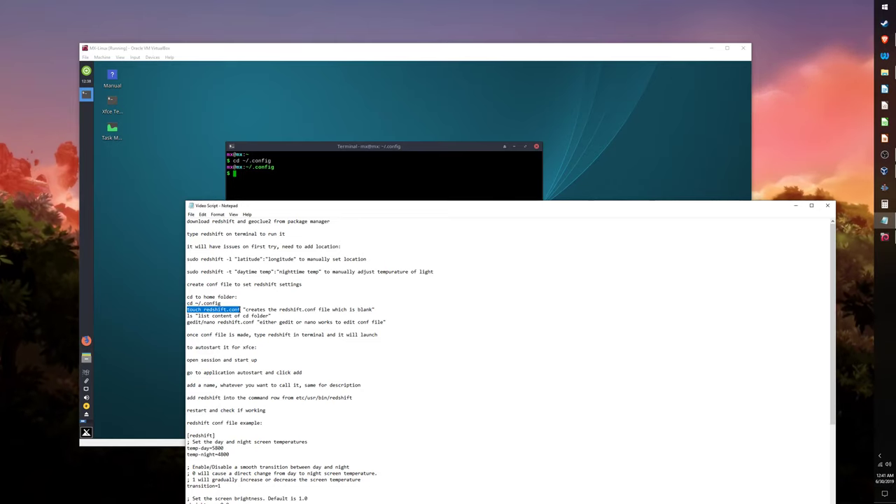
right_click(238, 309)
left_click(256, 335)
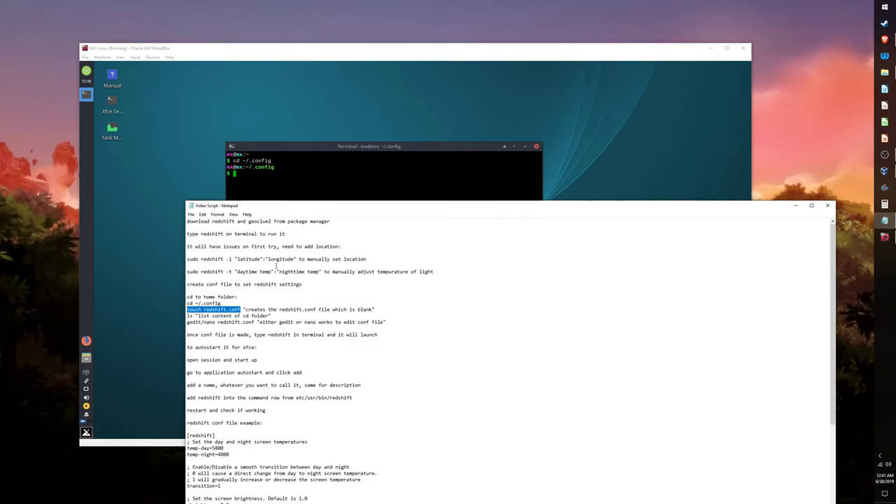
left_click(275, 185)
right_click(277, 186)
left_click(291, 226)
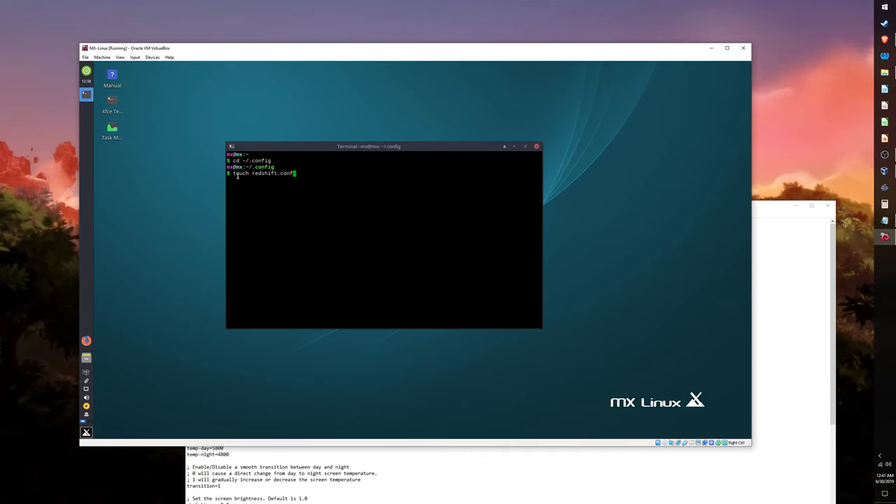
key("Return")
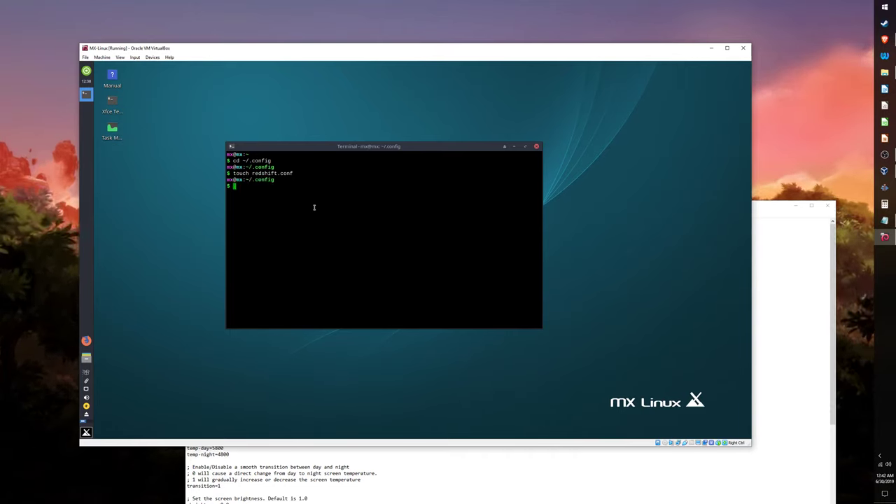
type("ls")
key("Return")
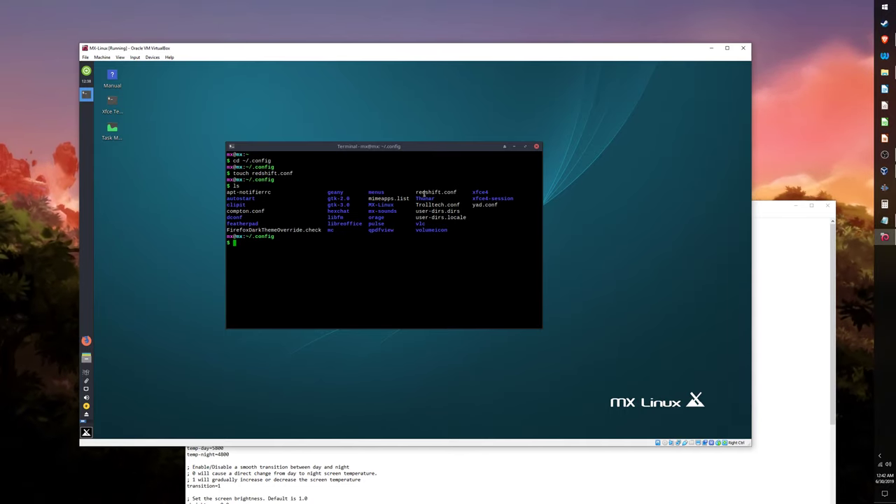
Open the configuration file for editing with the command sudo nano redshift.conf
left_click(411, 474)
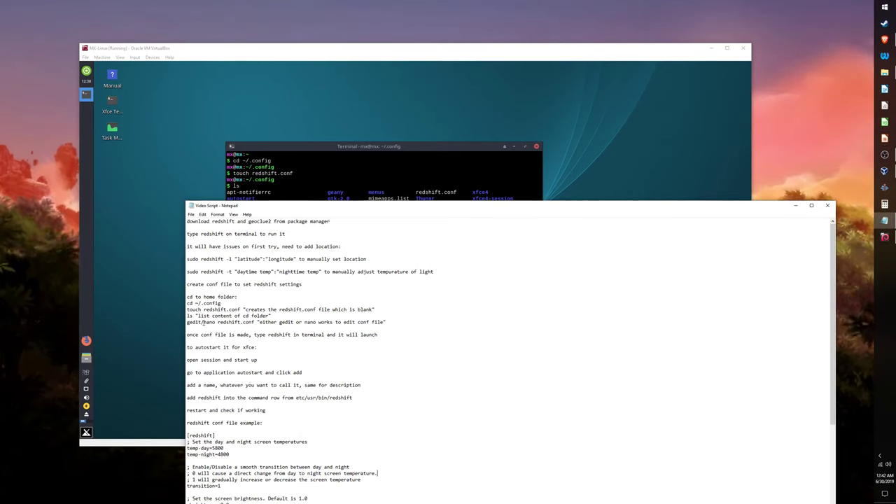
left_click(304, 174)
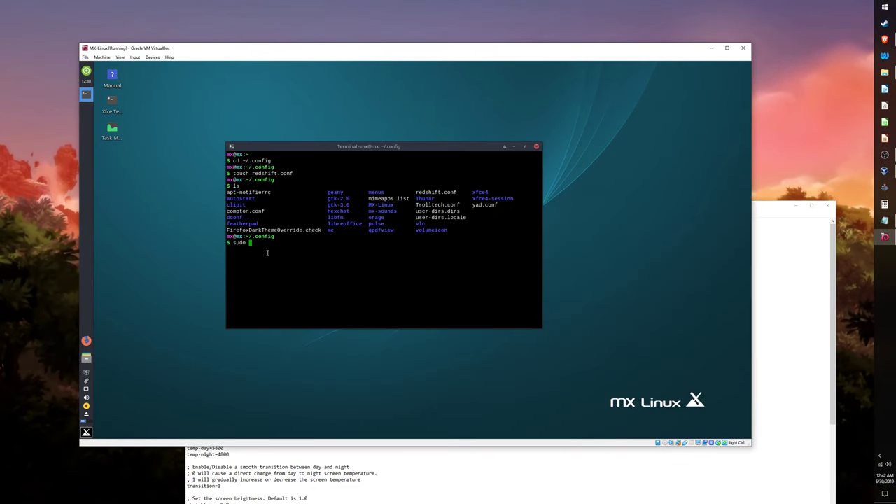
type("nano ")
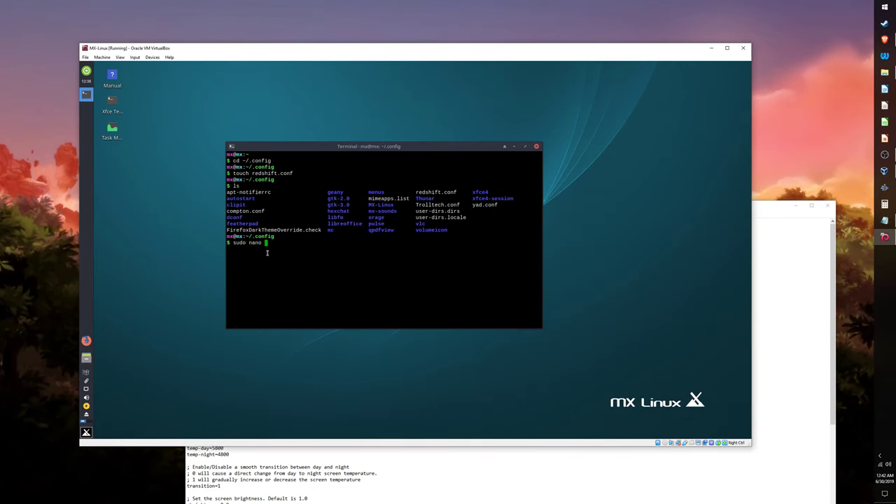
type("redshift.conf")
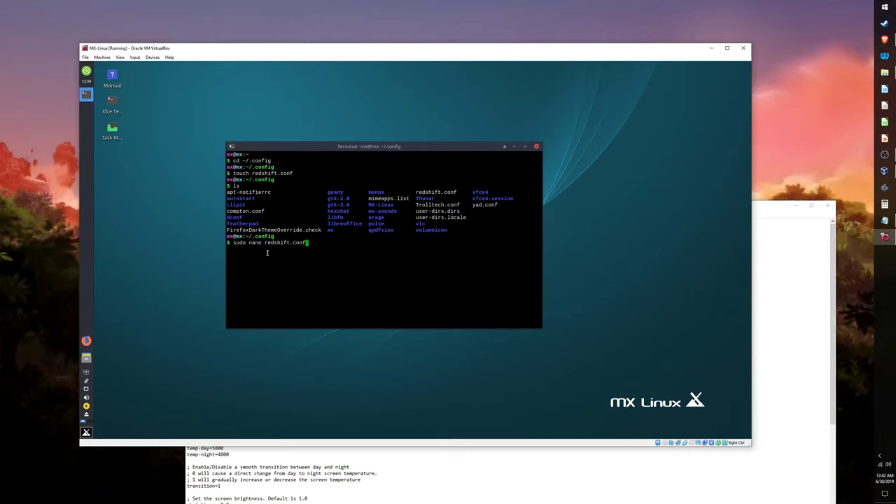
key("Return")
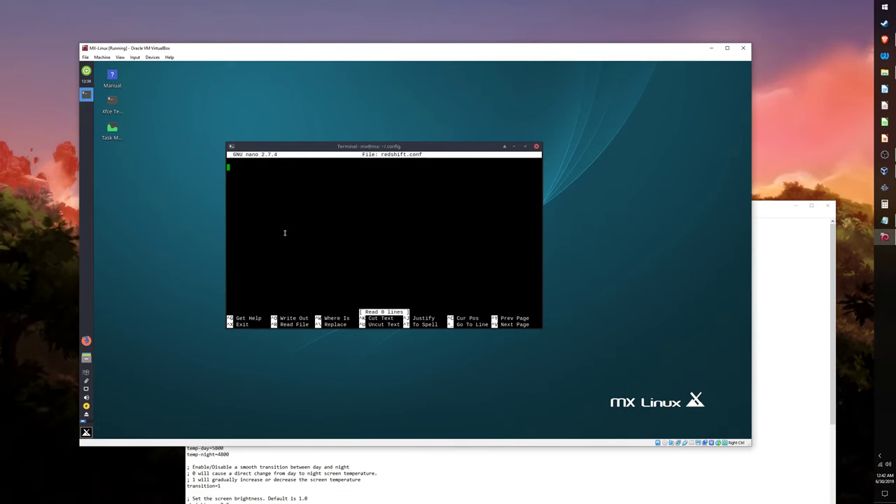
Copy the whole example configuration, from [redshift] through screen=0, from the Notepad script into redshift.conf in nano
left_click(363, 455)
scroll(364, 422, "down", 9)
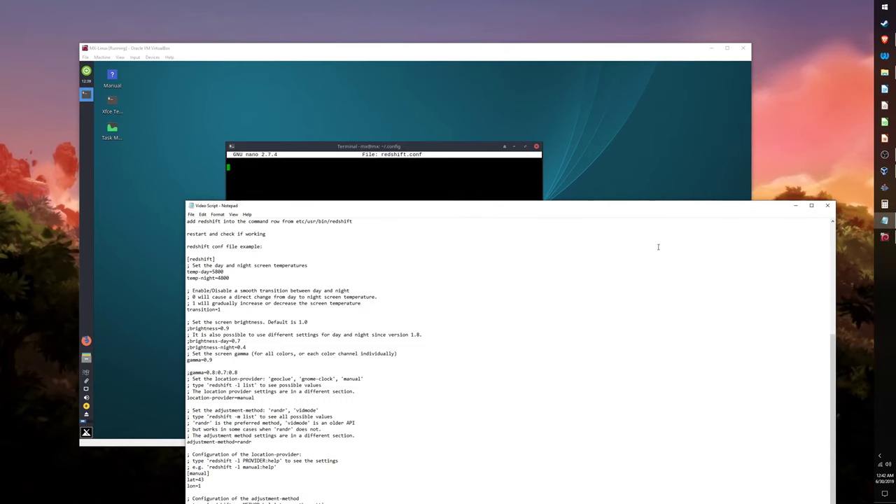
left_click_drag(652, 206, 659, 144)
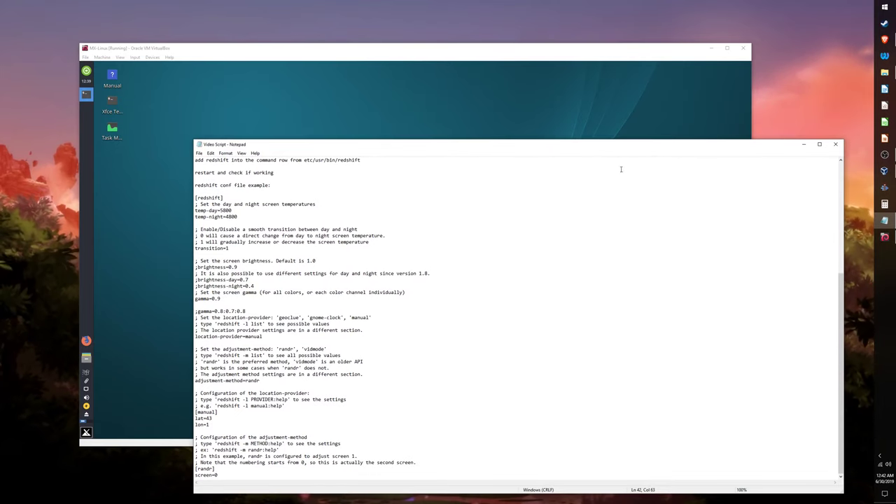
left_click_drag(228, 475, 198, 198)
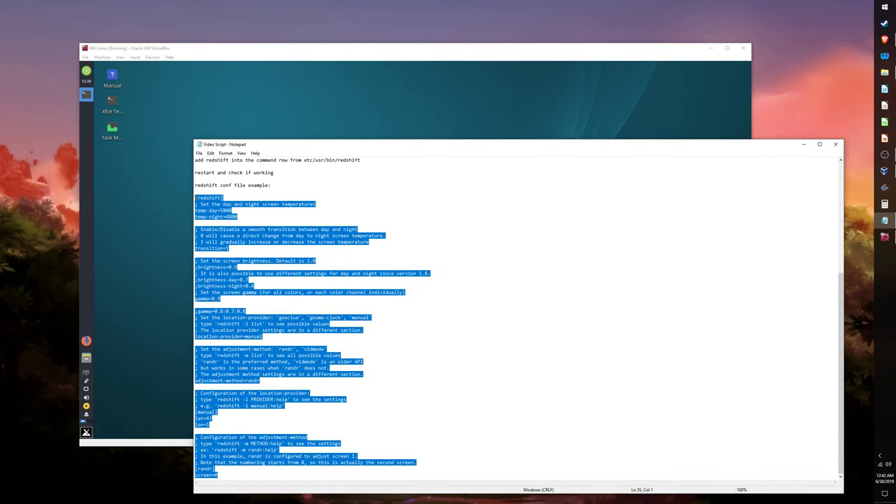
right_click(204, 202)
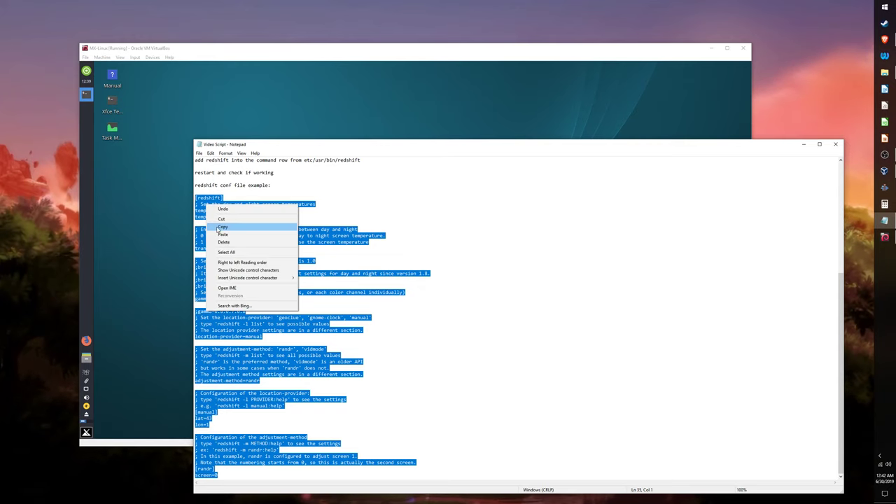
left_click(217, 224)
left_click(171, 251)
right_click(257, 204)
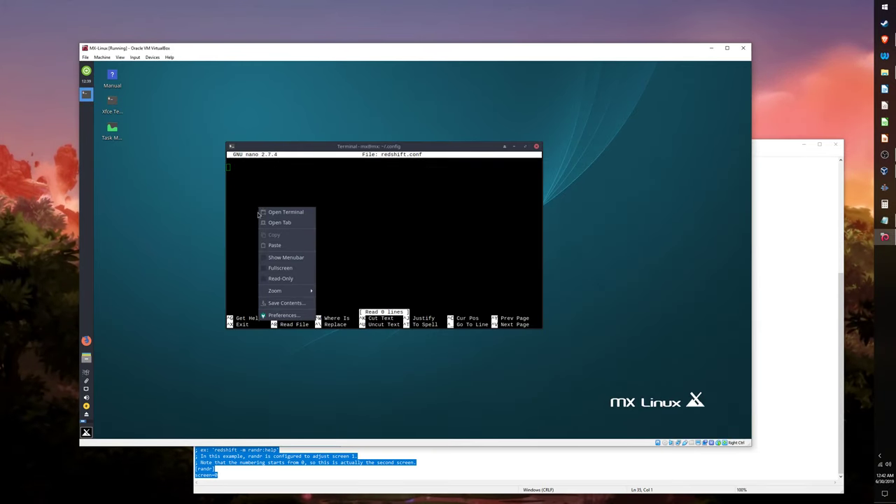
left_click(275, 245)
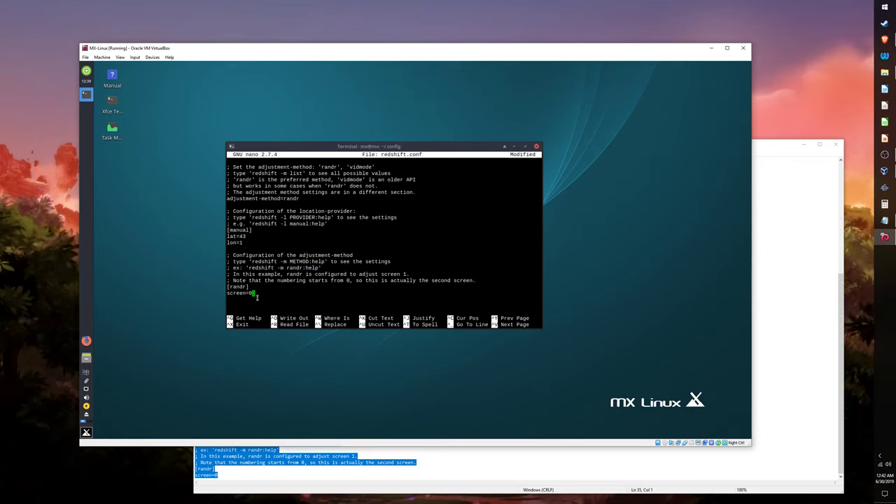
Set the longitude in the [manual] section of redshift.conf to -74
key("Up")
key("Up")
key("Up")
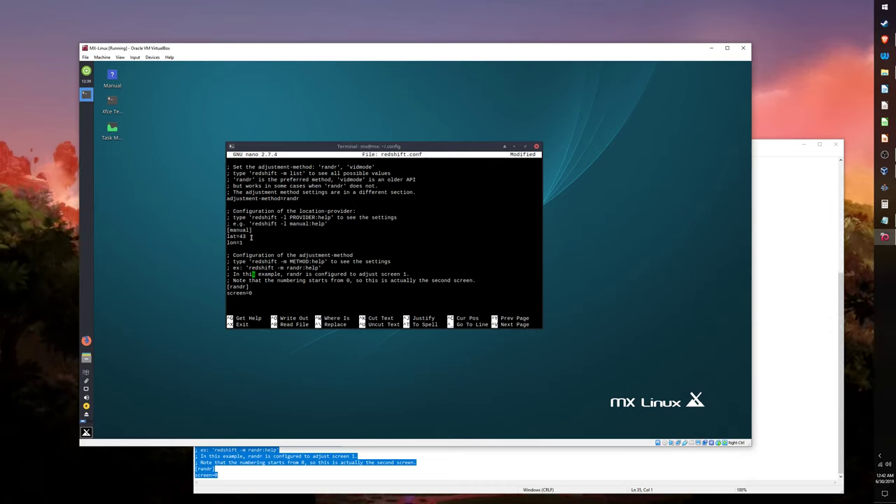
key("Up")
key("Up")
key("Up")
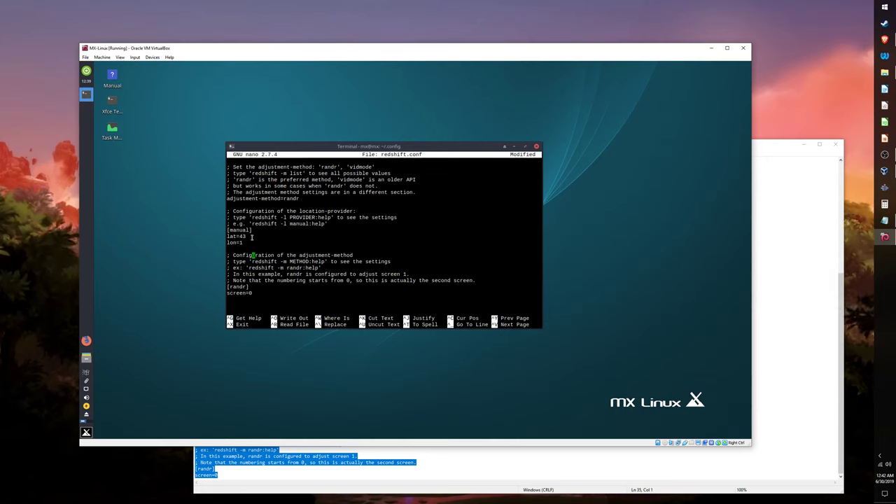
key("Up")
key("Up")
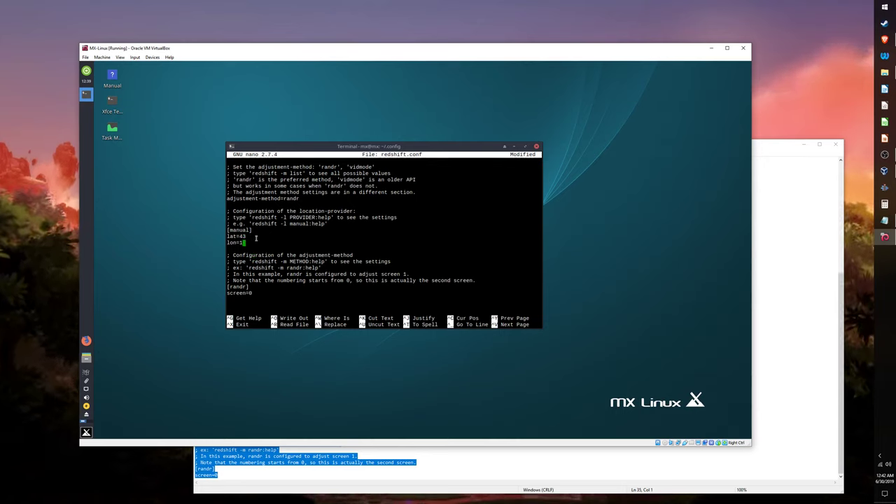
key("BackSpace")
type("-74")
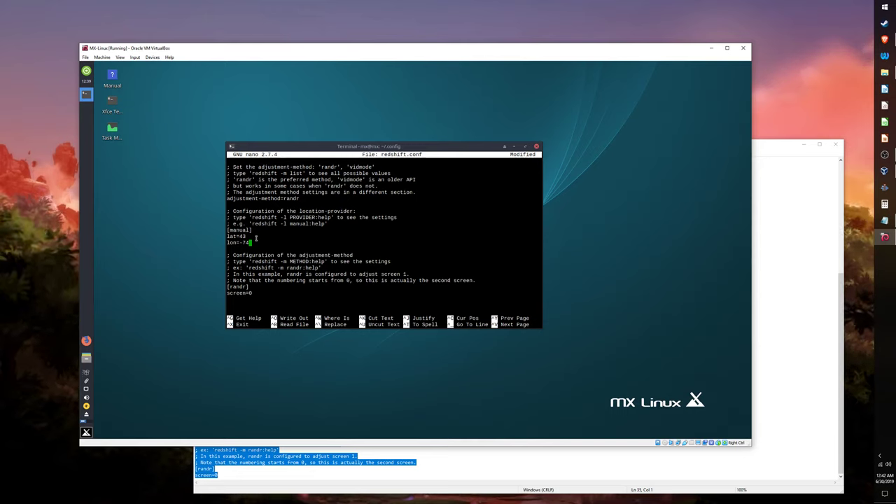
Set the middle channel value of the commented three-channel gamma line to 0.8 in redshift.conf
key("Up")
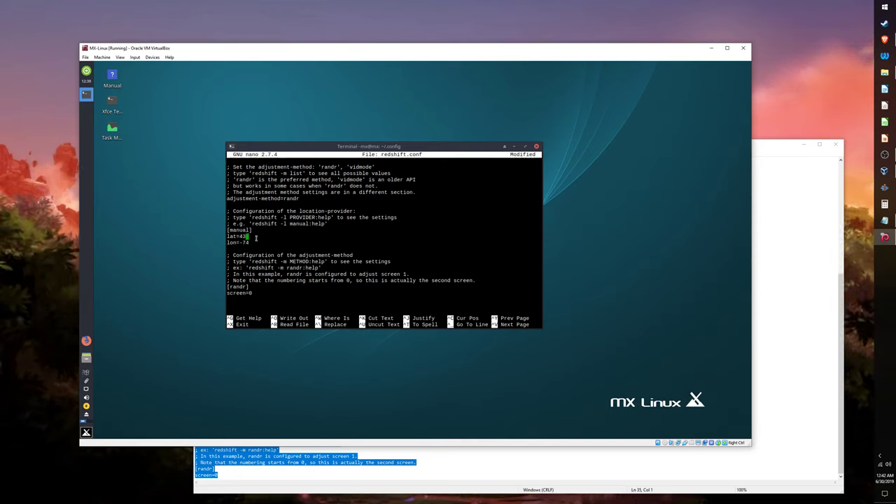
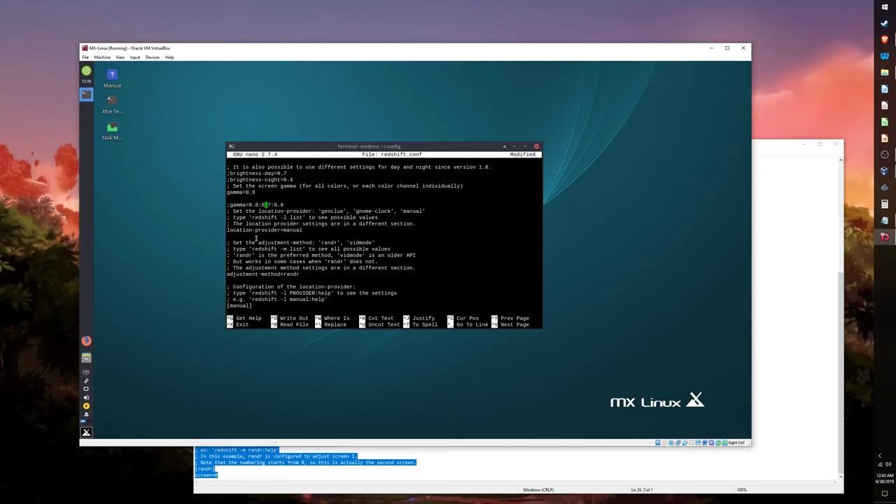
type("8")
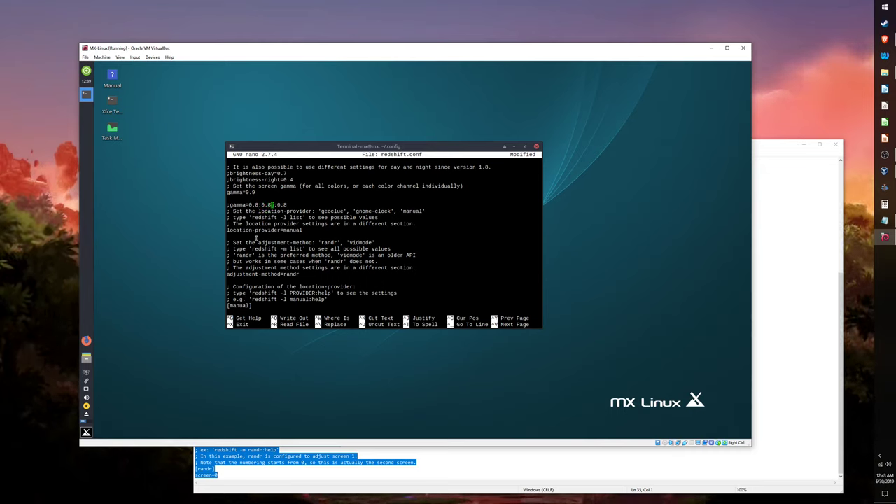
key("BackSpace")
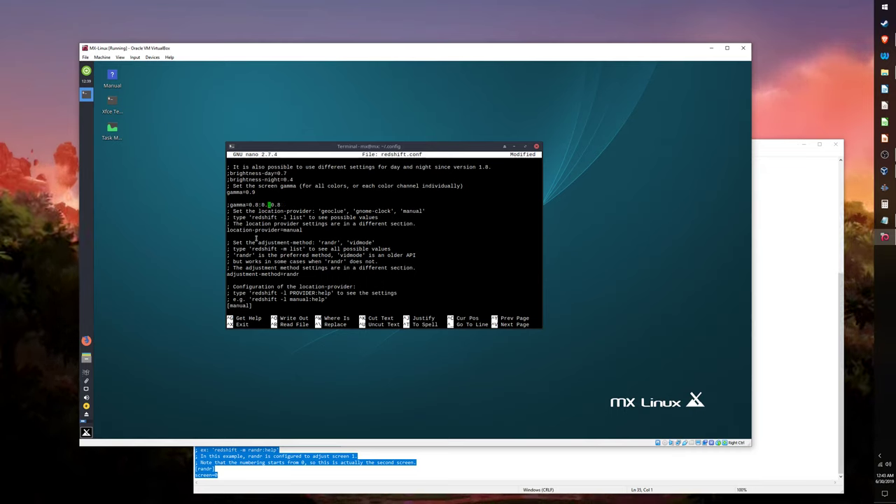
type("8")
Set the commented brightness-day value in redshift.conf to 0.9
key("Up")
key("Up")
key("Up")
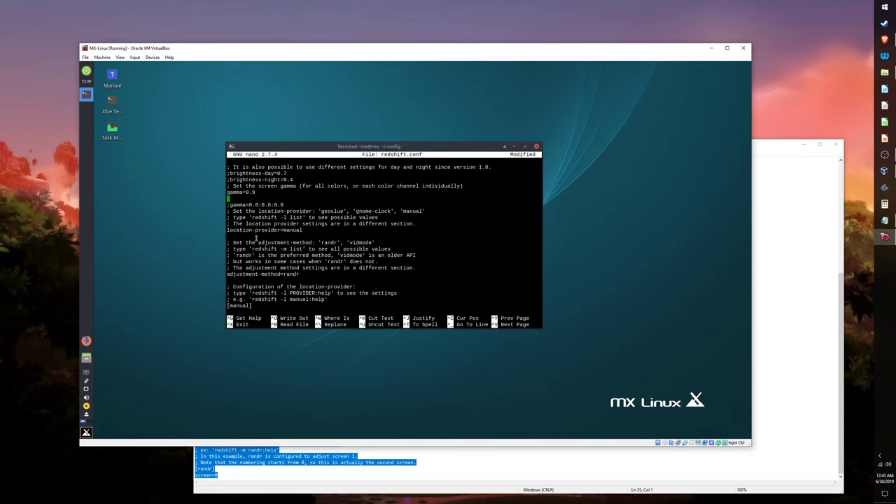
key("Up")
key("Up")
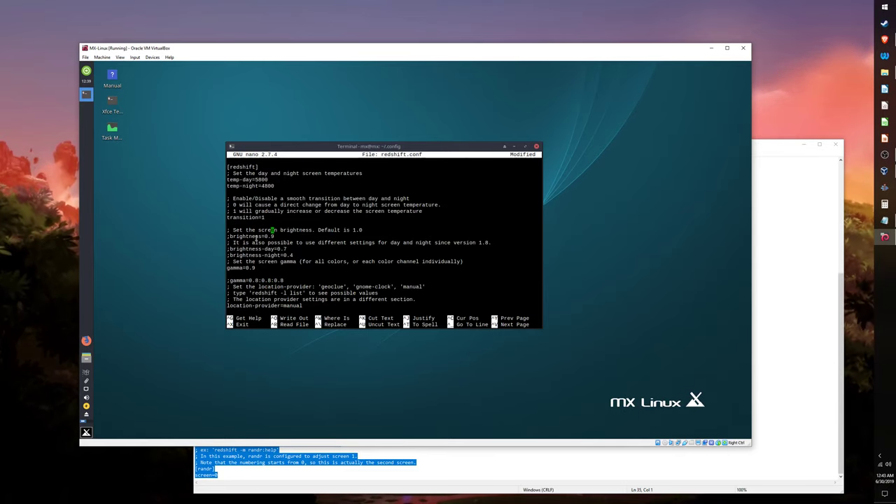
key("Down")
key("Down")
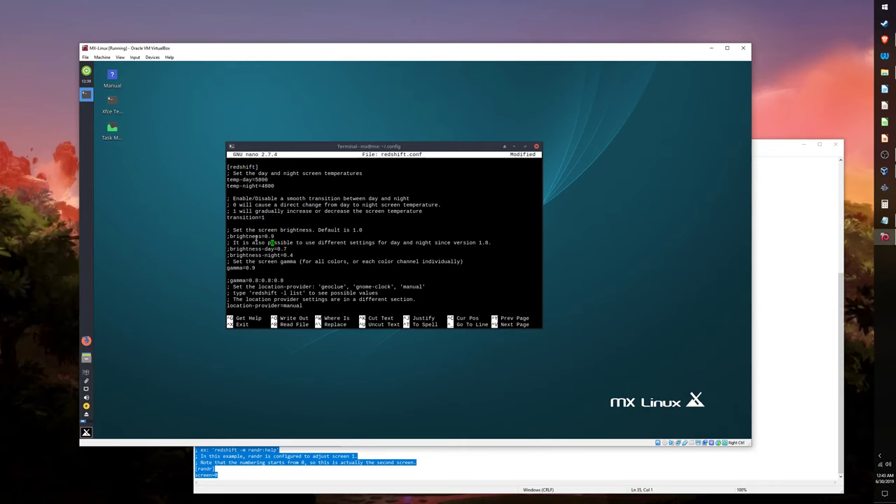
key("Down")
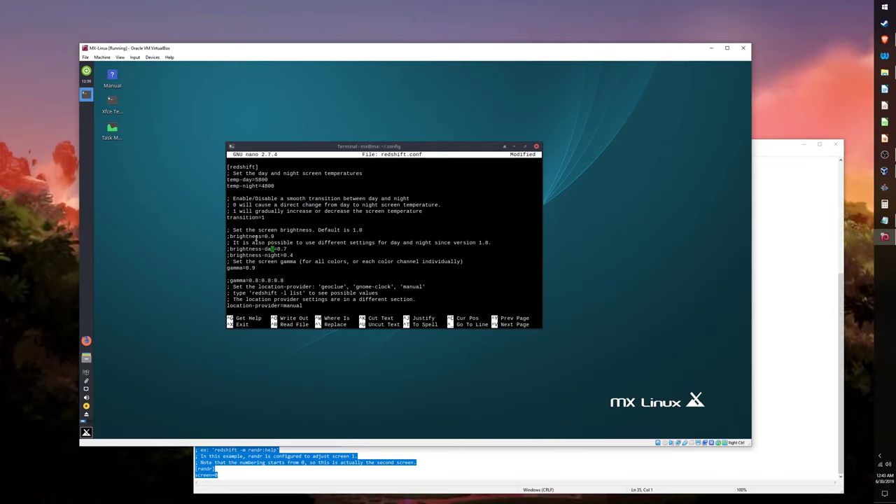
key("Right")
key("Right")
key("Right")
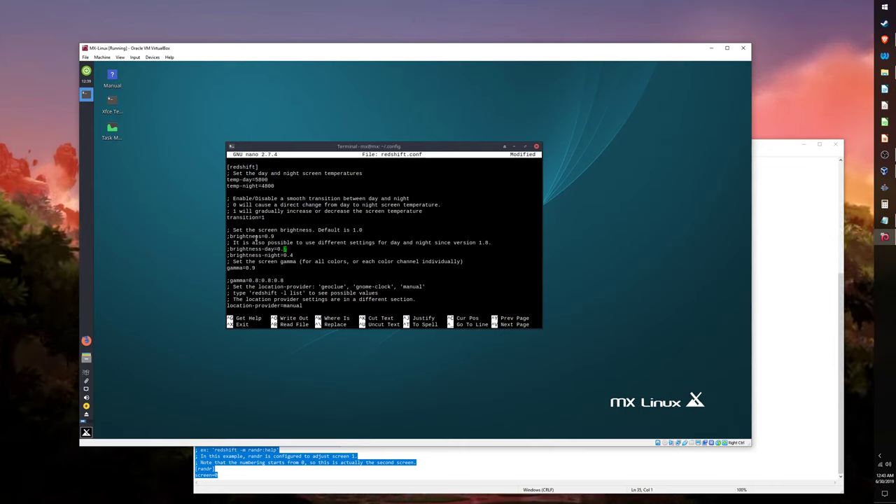
key("Delete")
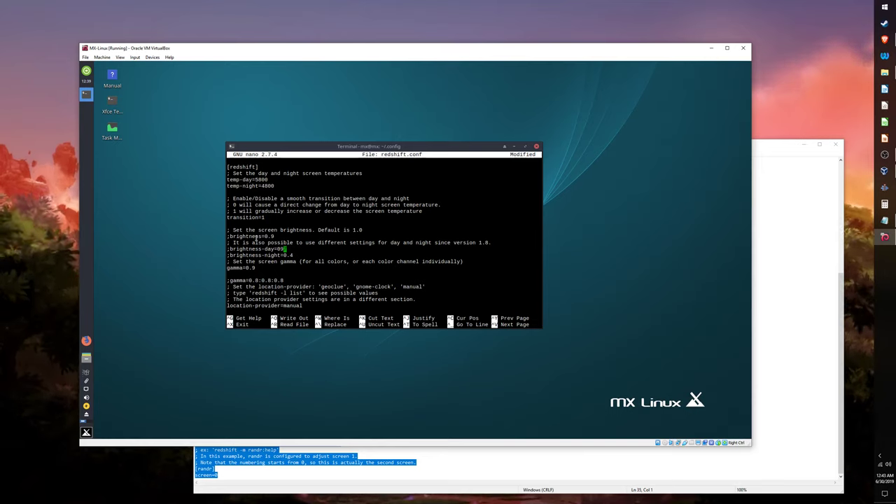
type("9")
key("BackSpace")
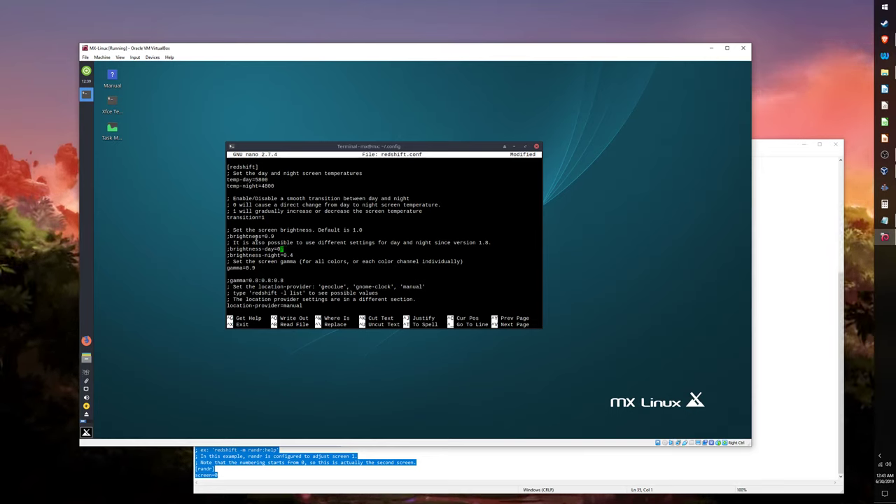
type("7")
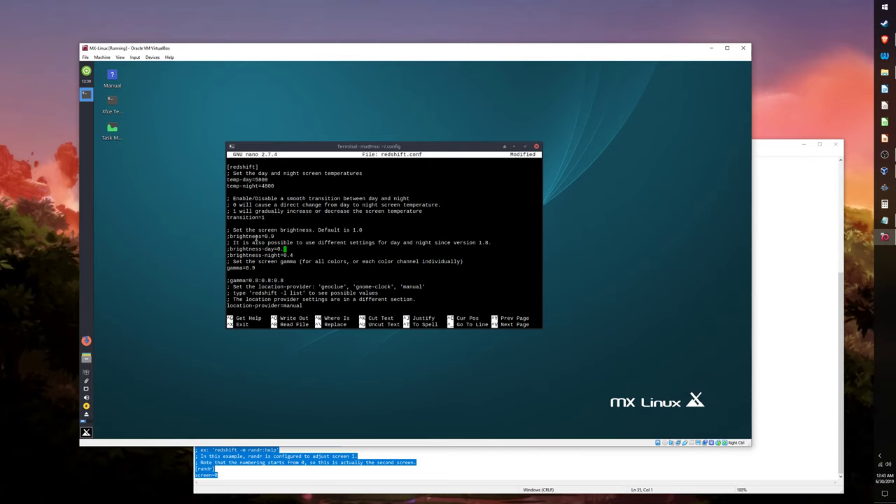
Set the commented brightness-night value in redshift.conf to 0.9
key("Down")
key("Right")
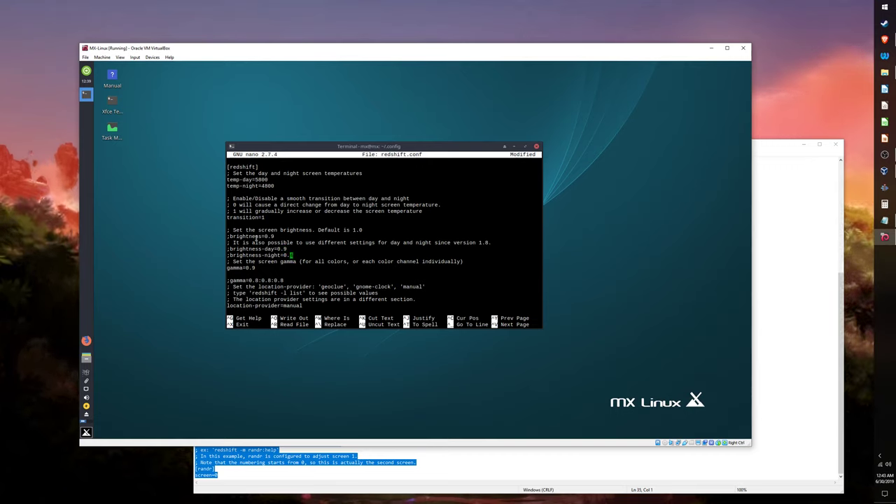
key("Right")
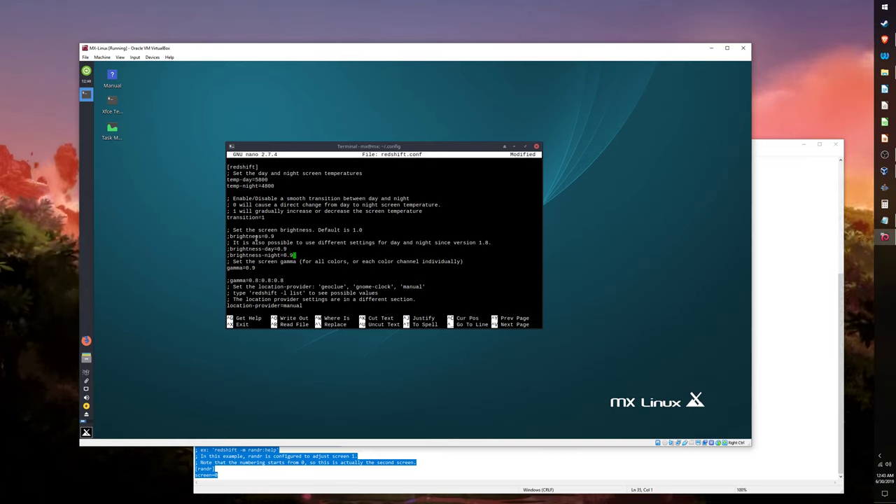
Disable the smooth day-night transition in redshift.conf by setting transition to 0
key("Up")
key("Up")
key("Up")
key("Up")
key("Up")
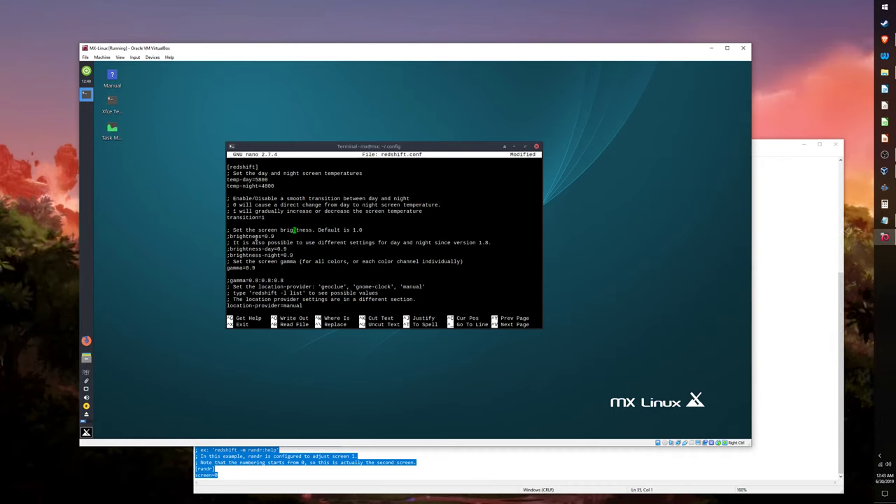
key("Left")
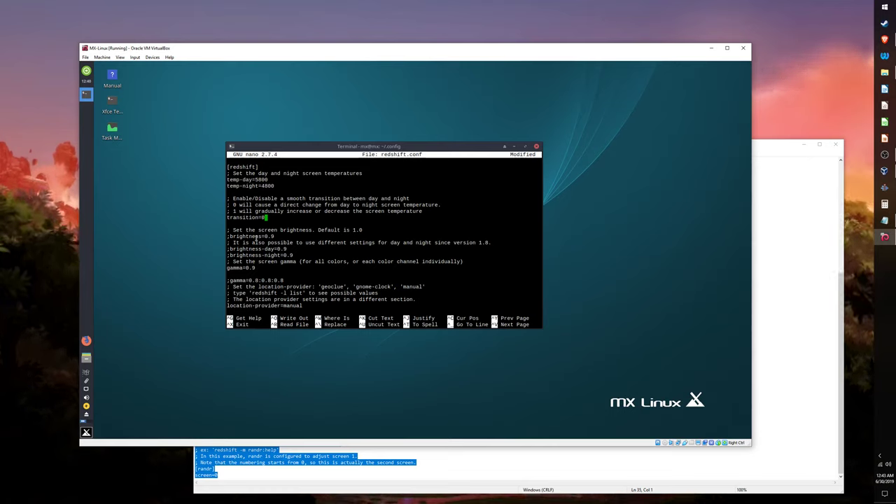
Set the day screen temperature, temp-day, to 3500 in the [redshift] section
key("Up")
key("Up")
key("Up")
key("Up")
key("Up")
key("Up")
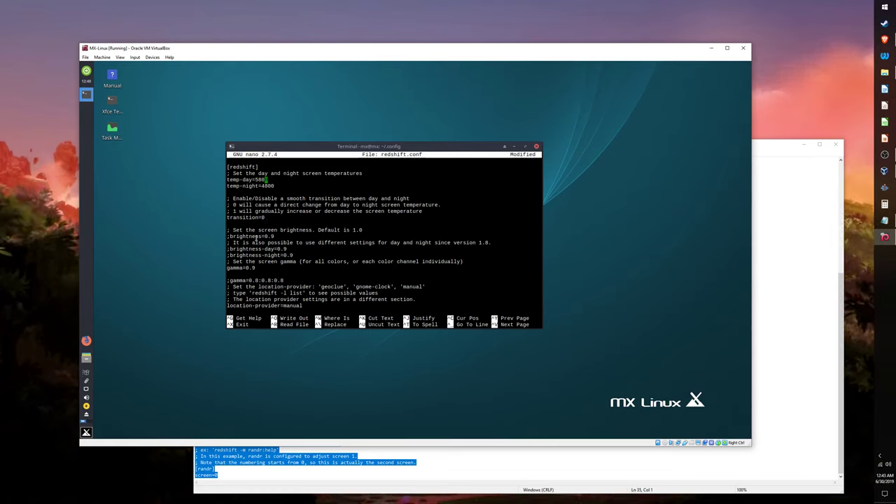
key("BackSpace")
key("BackSpace")
key("BackSpace")
key("BackSpace")
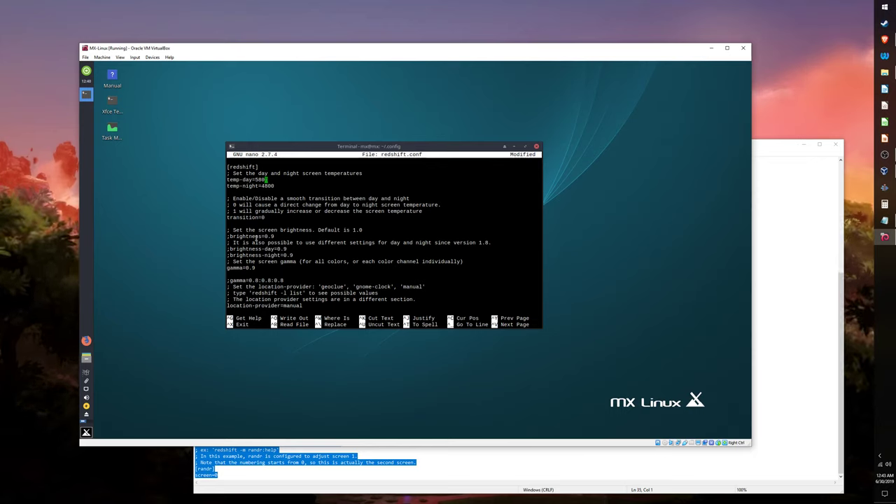
type("3")
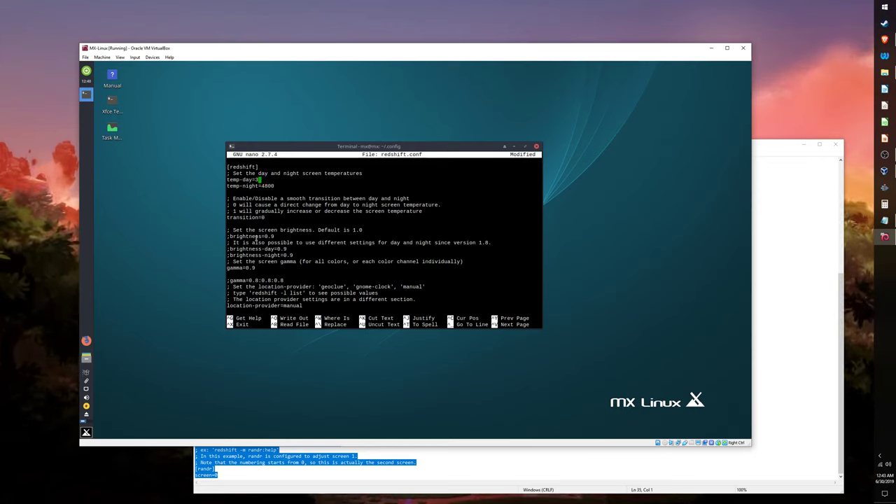
type("500")
Set the night screen temperature, temp-night, to 3000 in the [redshift] section
key("Down")
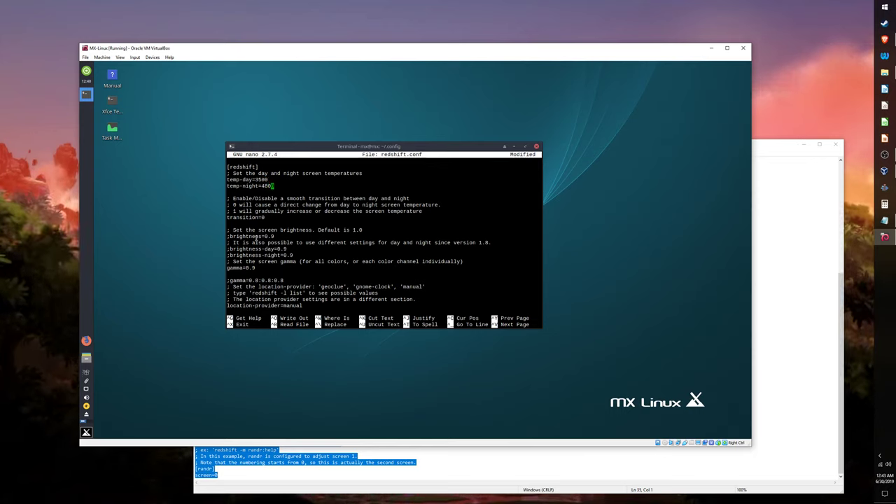
key("BackSpace")
key("BackSpace")
key("BackSpace")
key("BackSpace")
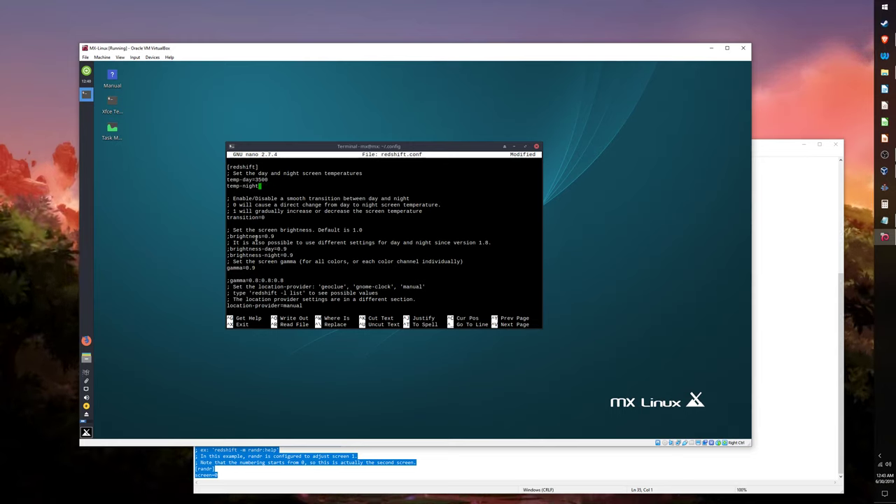
type("=3000")
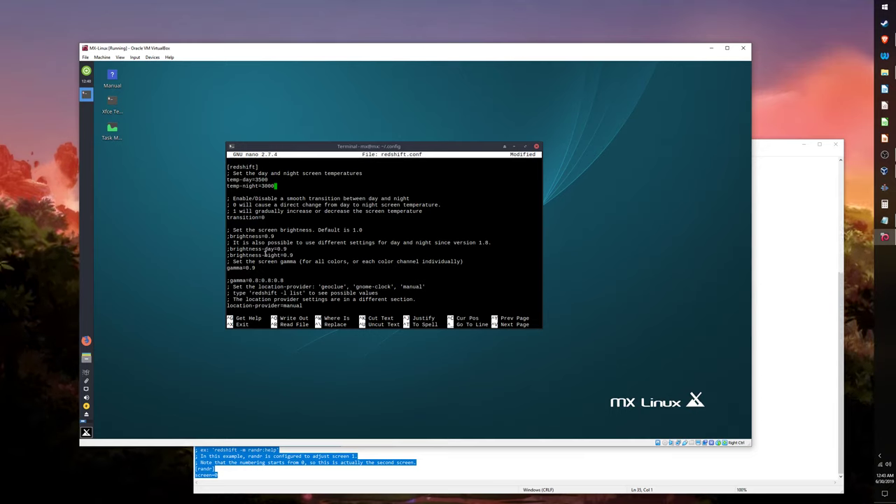
Save the configuration under the same name, redshift.conf, and exit nano
key("Down")
key("Down")
key("Down")
key("Down")
key("Down")
key("Down")
key("Down")
key("Down")
key("Down")
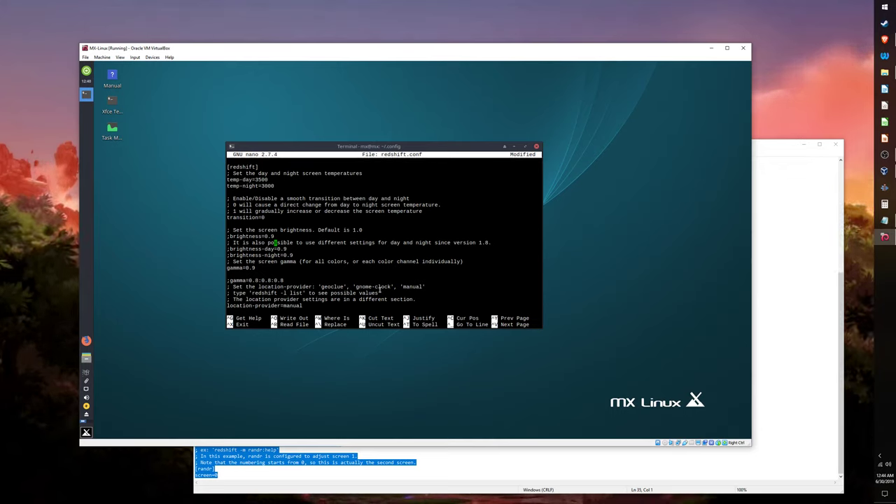
key("ctrl+o")
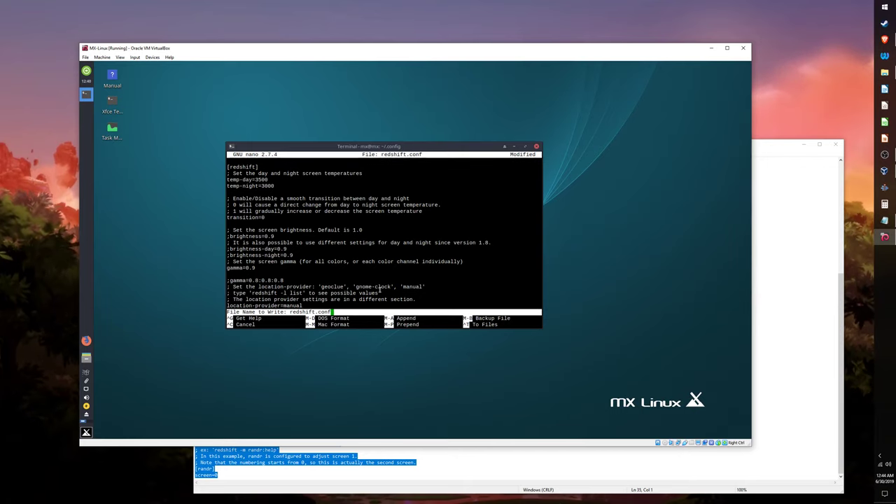
key("Return")
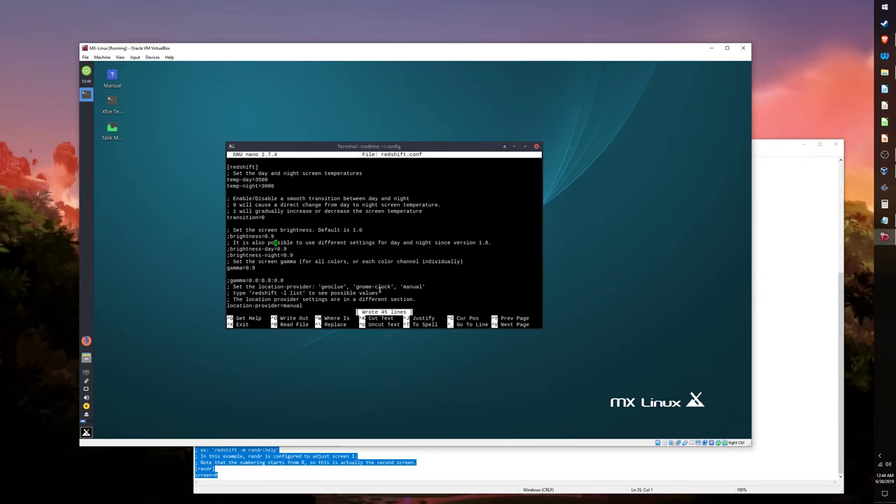
key("ctrl+x")
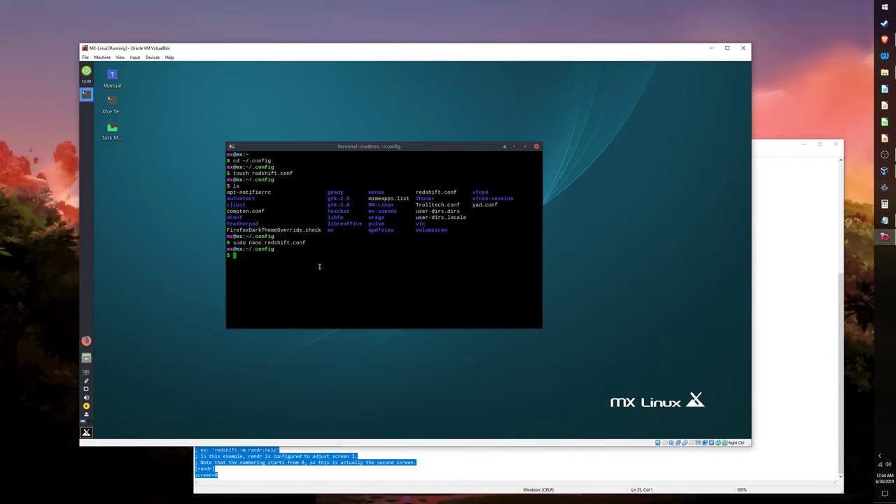
Return to the home folder with cd and clear the terminal
key("ctrl+l")
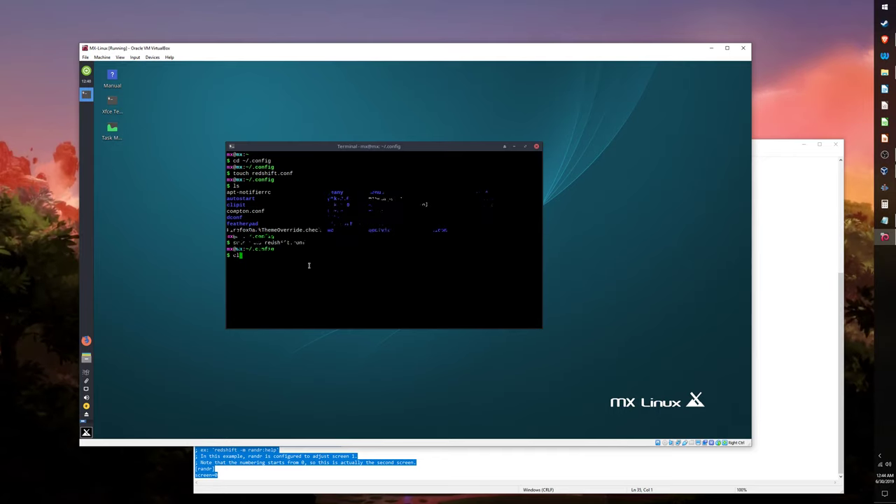
type("cd")
key("Return")
type("clear")
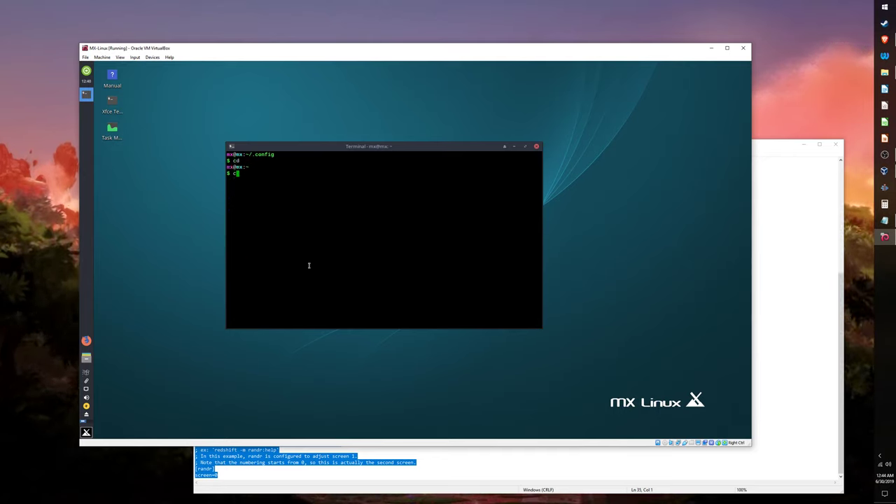
key("Return")
Launch Redshift from the terminal with the command redshift
type("redshi")
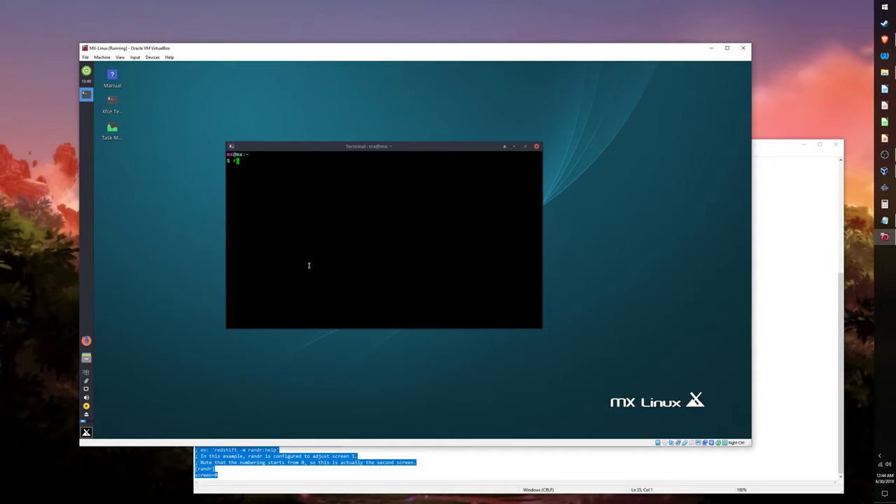
type("ft")
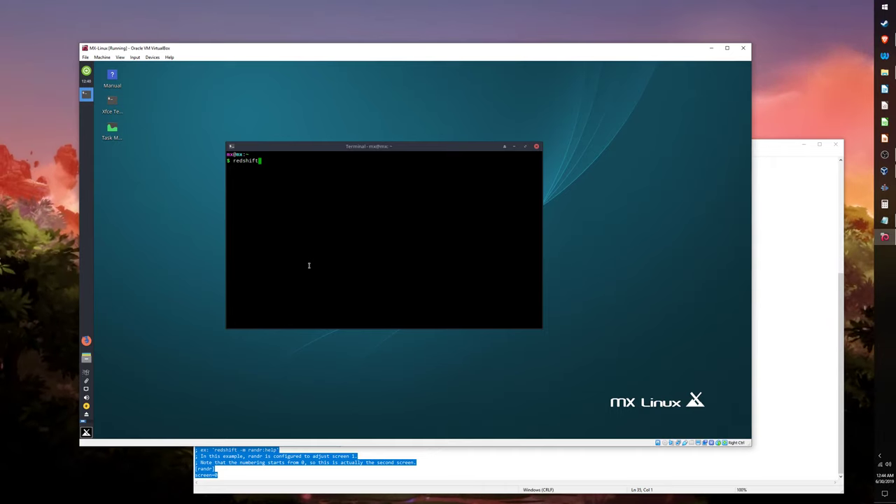
key("Return")
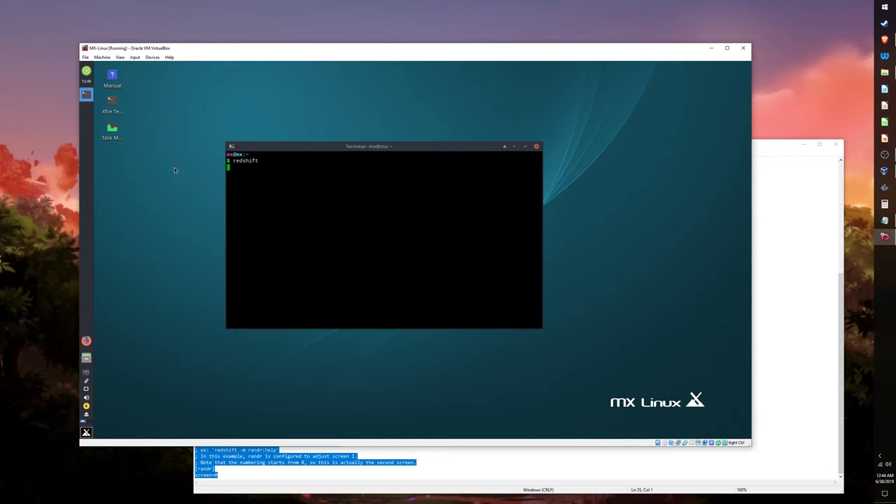
Open the Task Manager and filter its process list with "red" to check whether Redshift is running
double_click(112, 130)
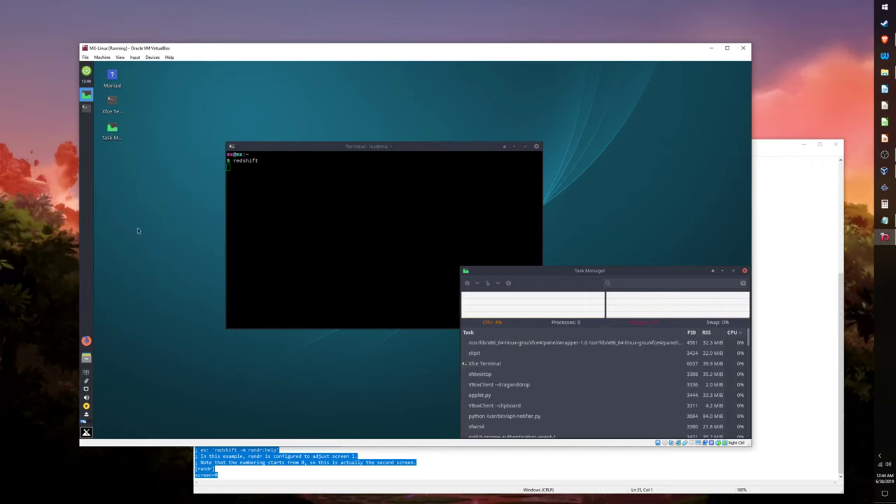
left_click(621, 283)
type("red")
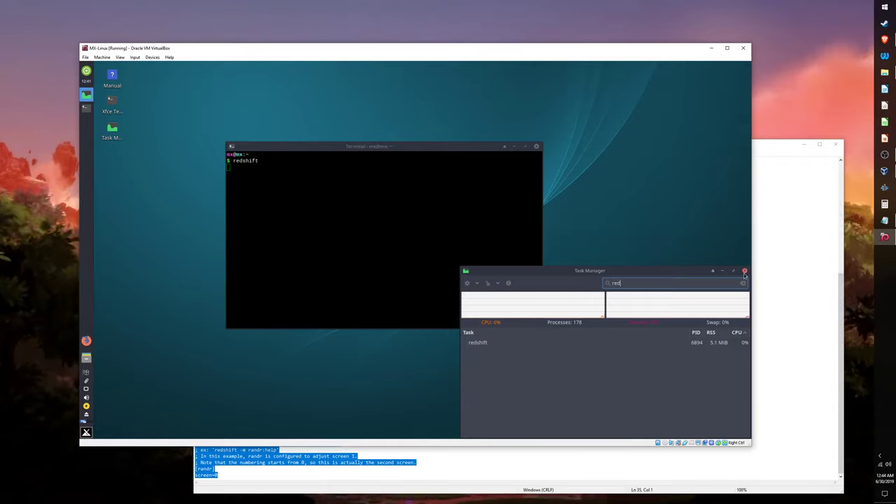
Consult the Xfce autostart instructions in the Notepad script, and switch back to the MX Linux virtual machine
left_click(777, 273)
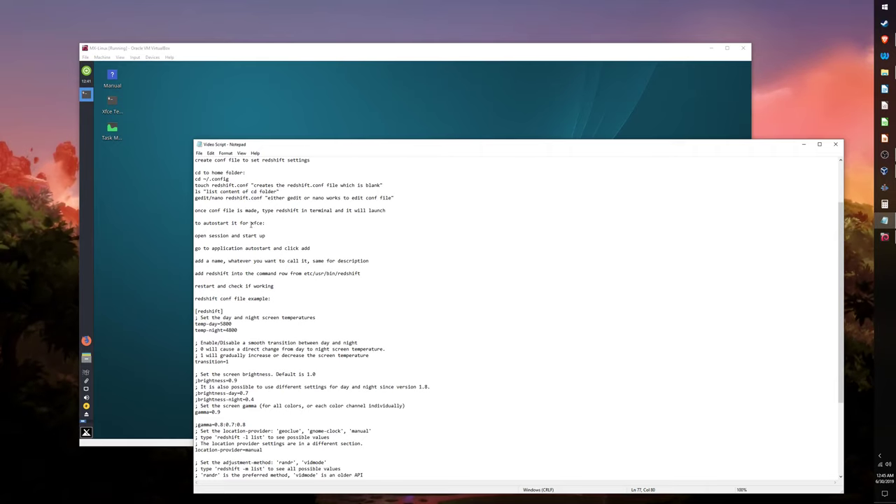
left_click(147, 268)
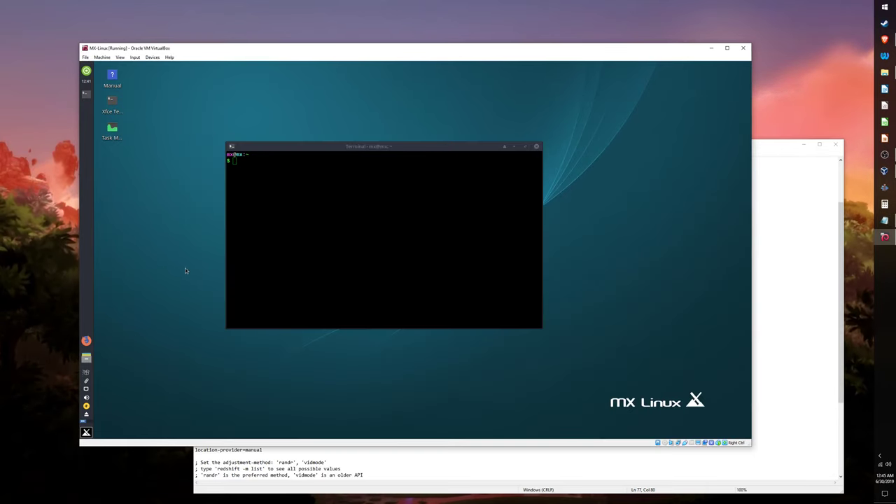
Close the terminal and open the Application Autostart list in the Session and Startup settings
left_click(538, 147)
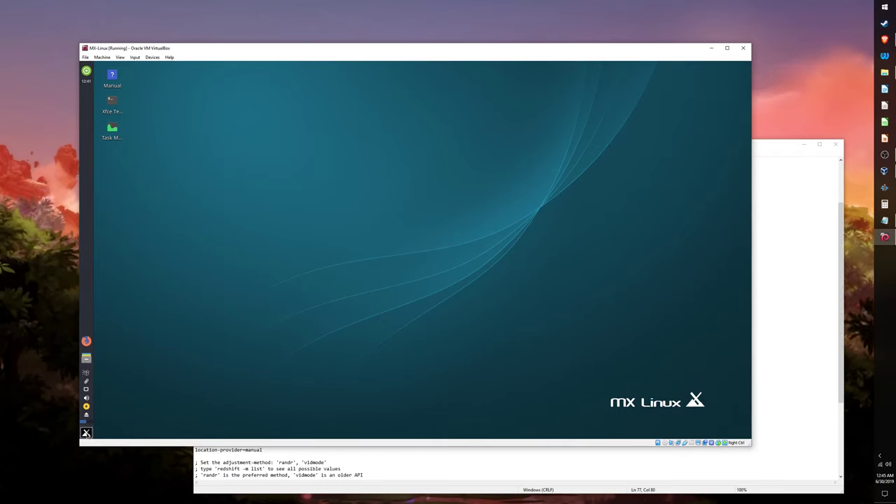
left_click(86, 433)
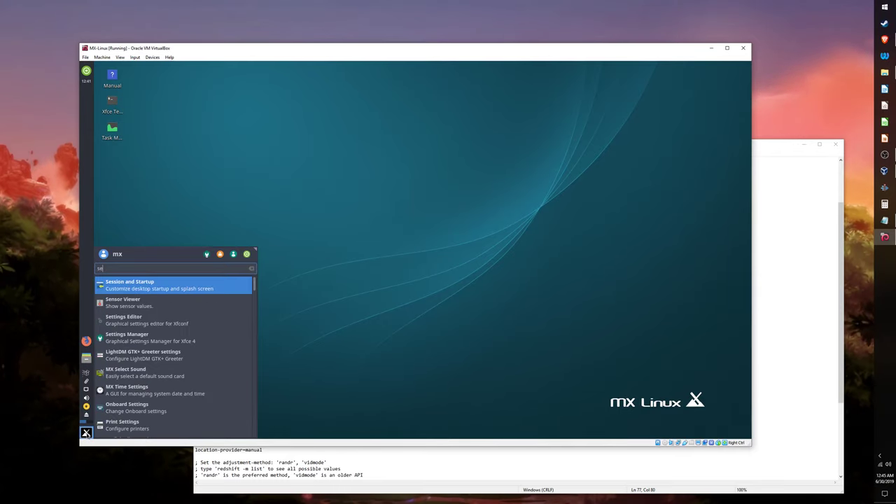
left_click(177, 287)
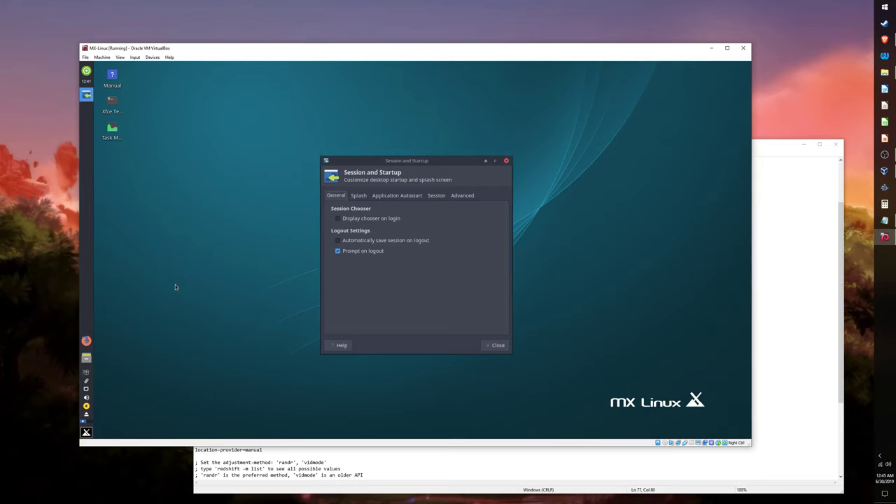
left_click(397, 196)
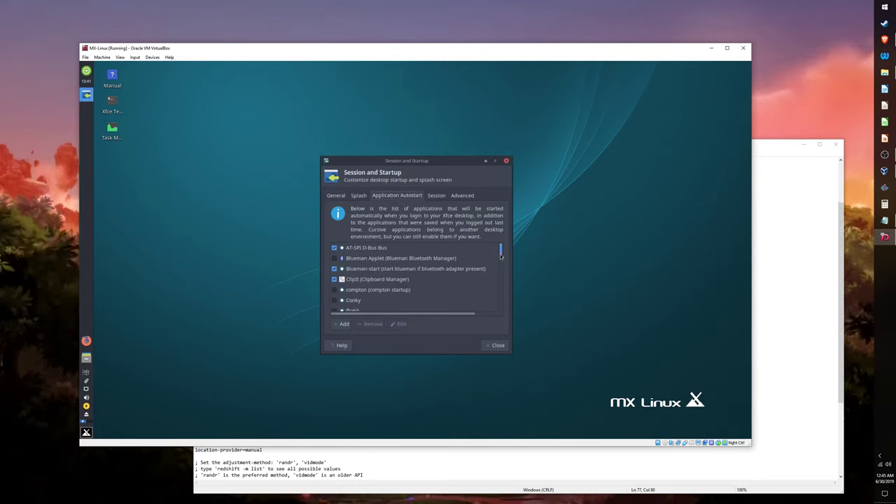
left_click_drag(501, 256, 493, 315)
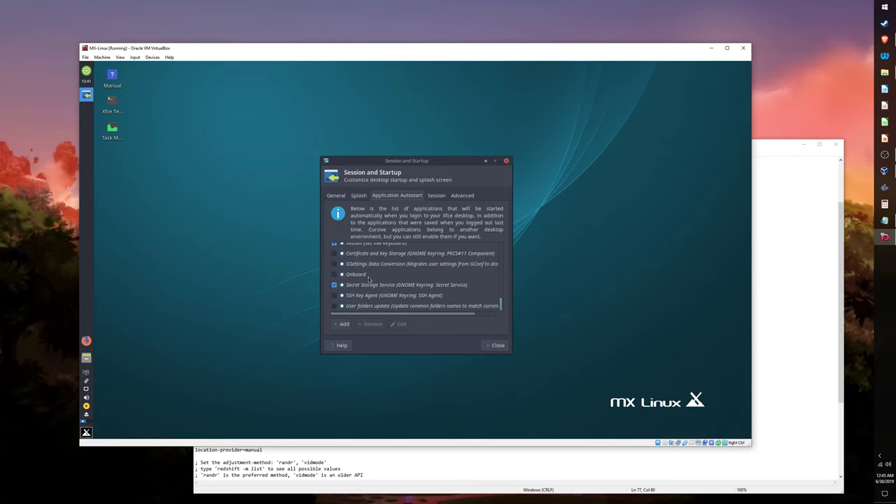
Start a new autostart entry with the name Redshift and the description Bluelight Control
left_click(340, 325)
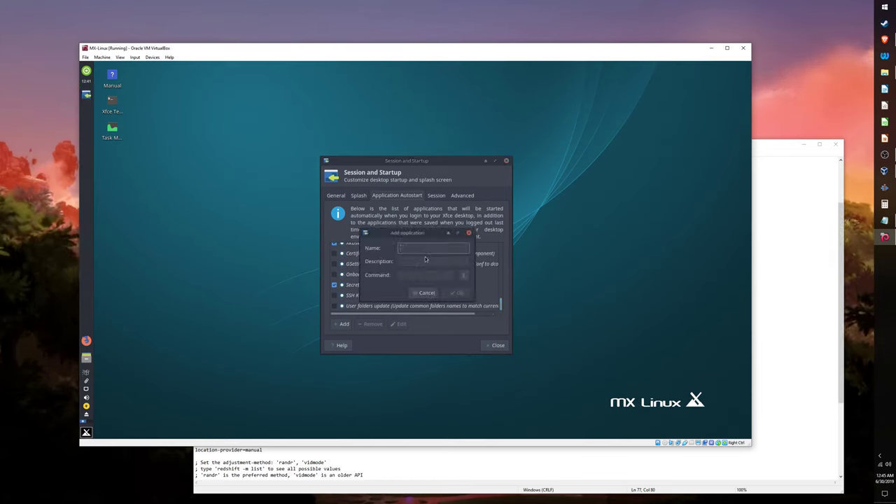
type("Redshift")
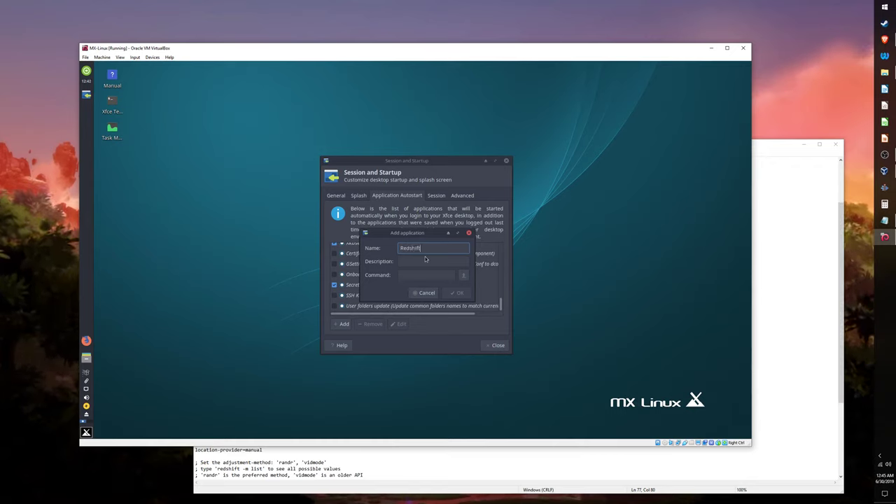
left_click(430, 261)
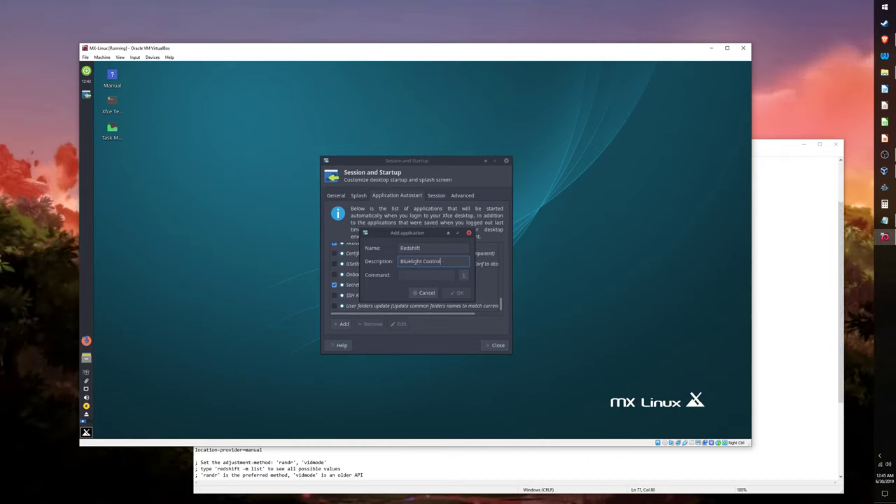
key("Tab")
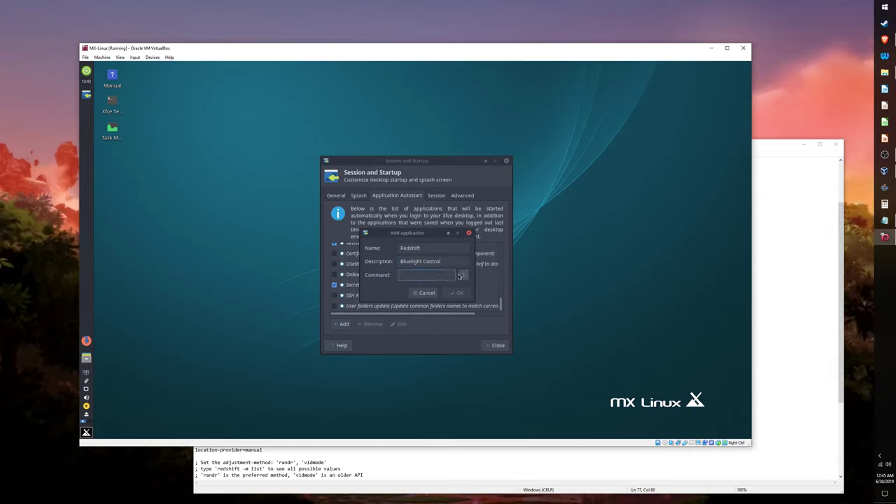
Set the entry's command to /usr/bin/redshift by browsing the file system, and save the new autostart entry
left_click(460, 275)
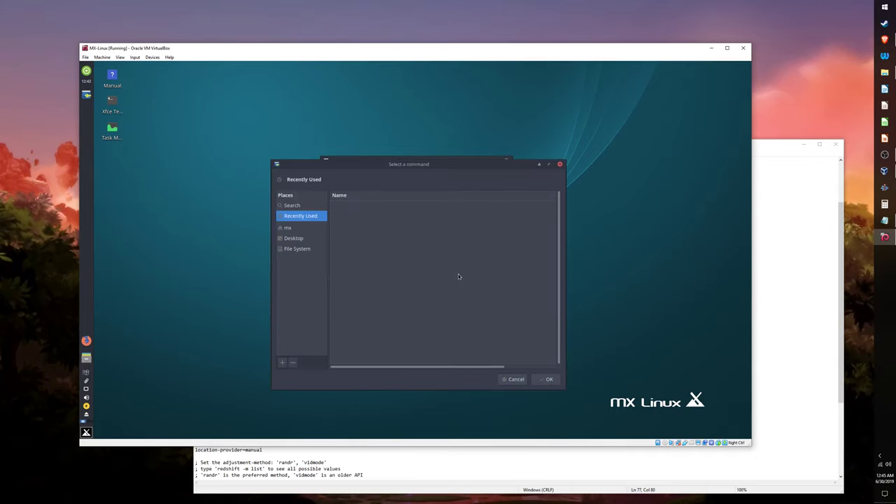
left_click(298, 249)
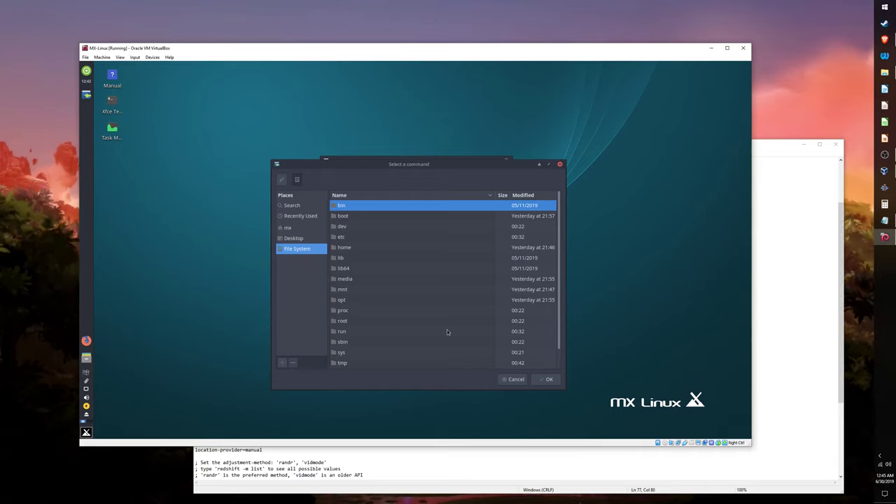
scroll(557, 272, "down", 2)
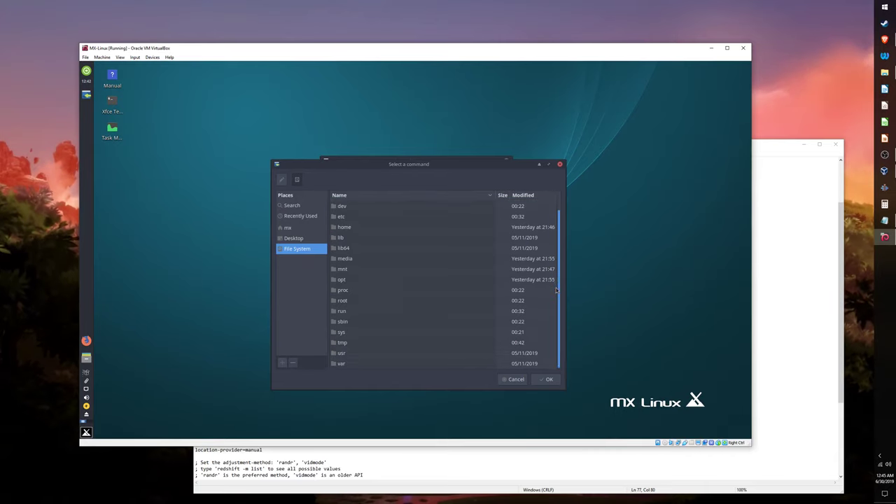
double_click(343, 355)
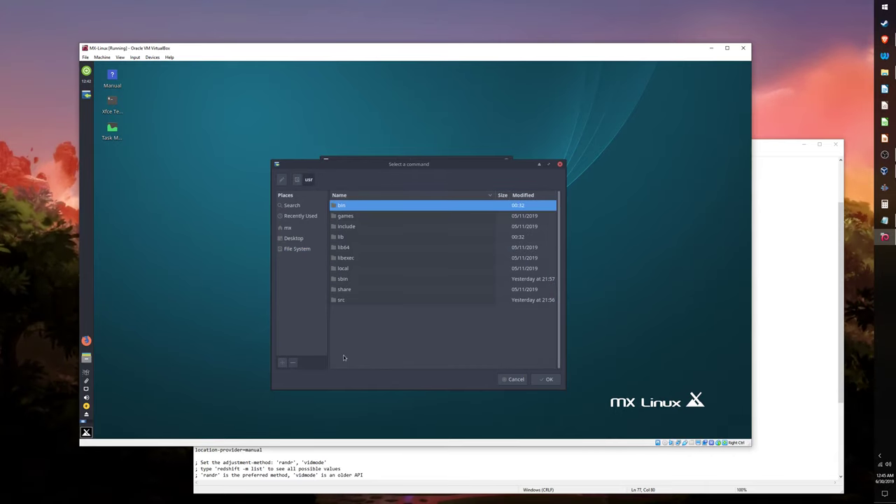
double_click(345, 206)
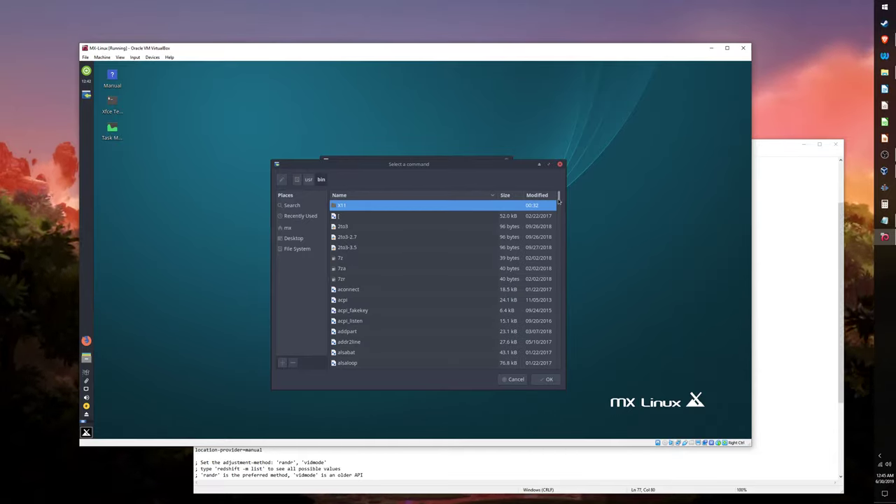
left_click_drag(559, 201, 558, 312)
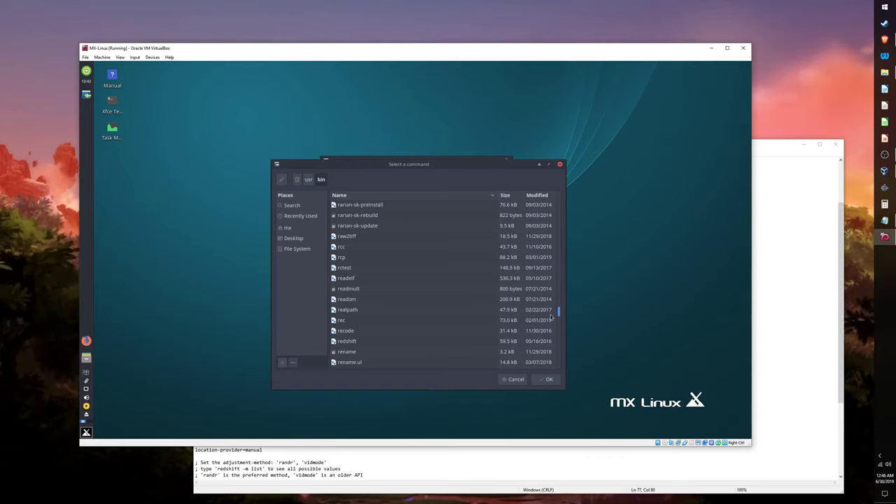
left_click(357, 342)
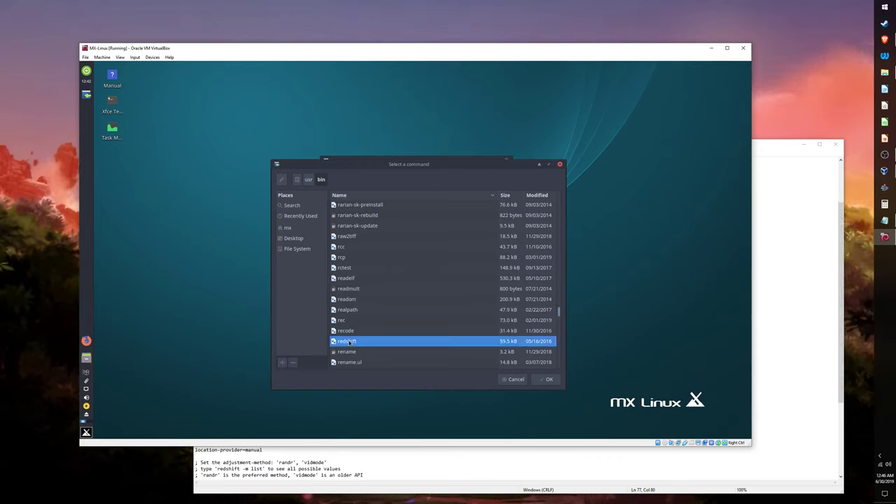
scroll(366, 342, "down", 2)
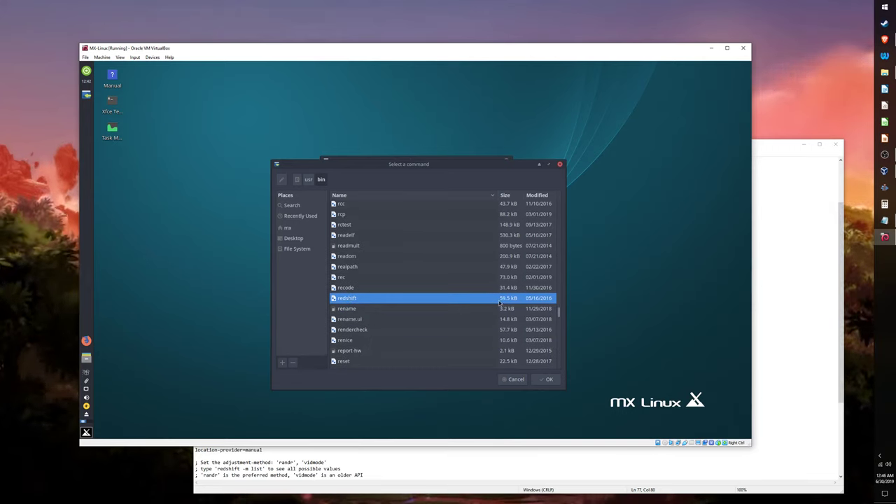
left_click(542, 380)
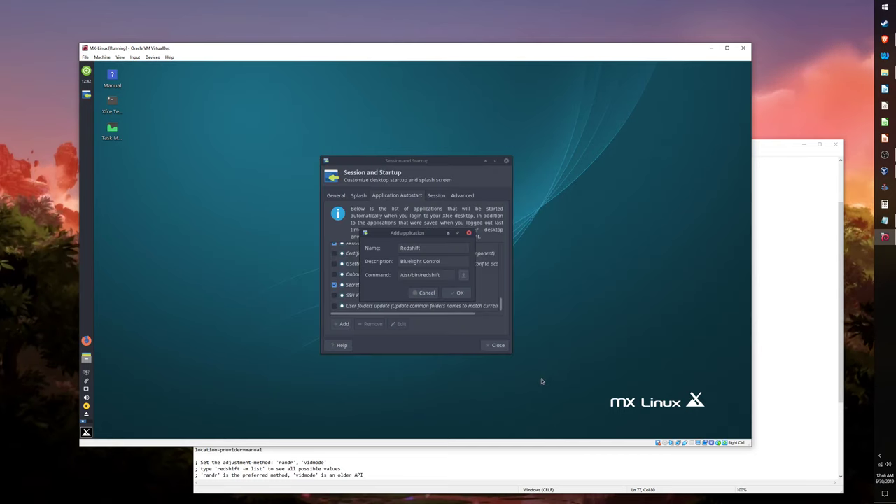
left_click(455, 294)
Look through the autostart list for the Redshift entry, and close the Session and Startup settings
scroll(439, 289, "up", 3)
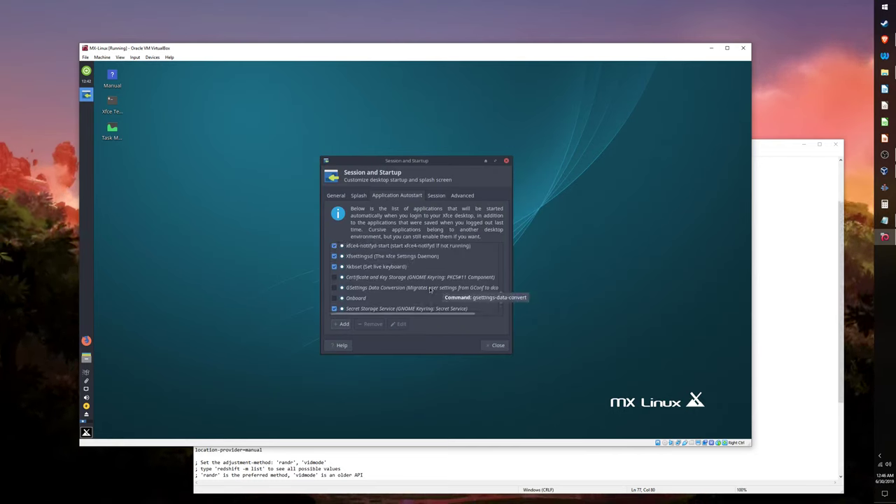
scroll(430, 290, "up", 5)
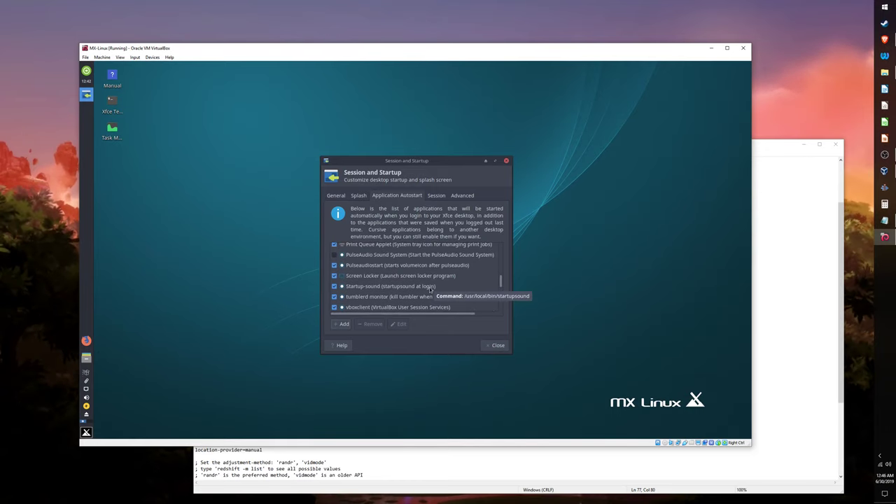
scroll(430, 290, "down", 3)
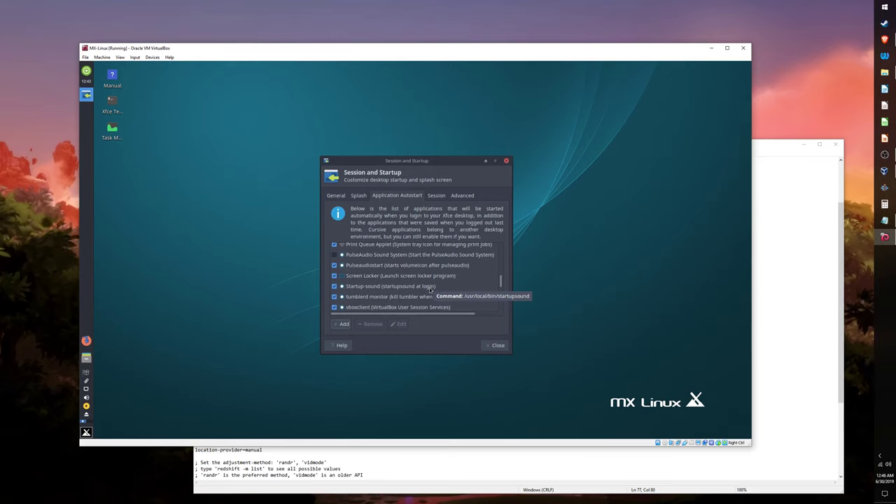
scroll(430, 289, "up", 5)
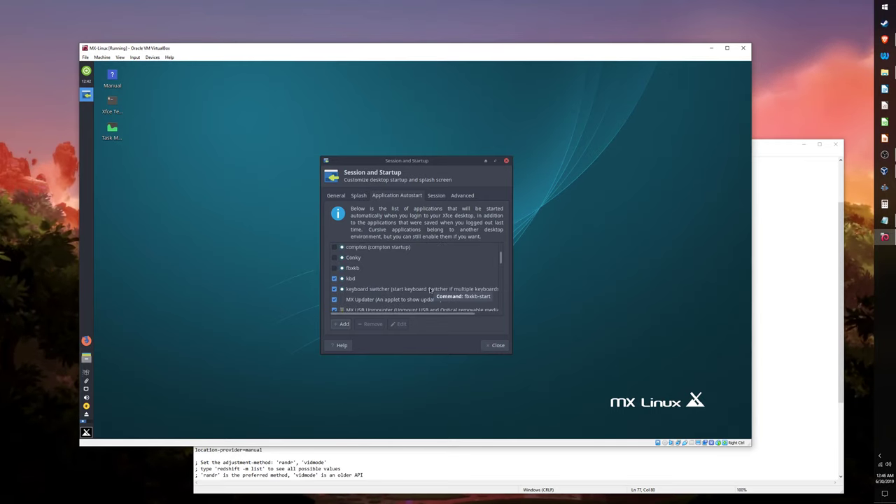
scroll(502, 300, "down", 6)
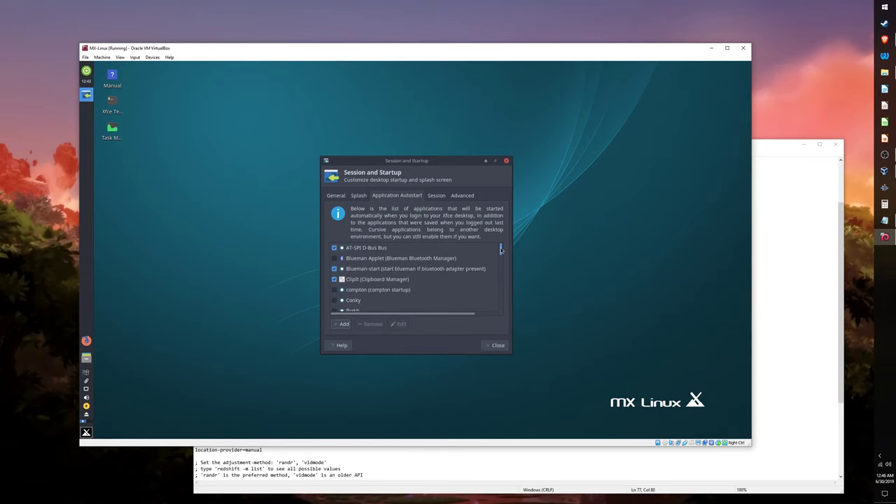
scroll(502, 300, "down", 3)
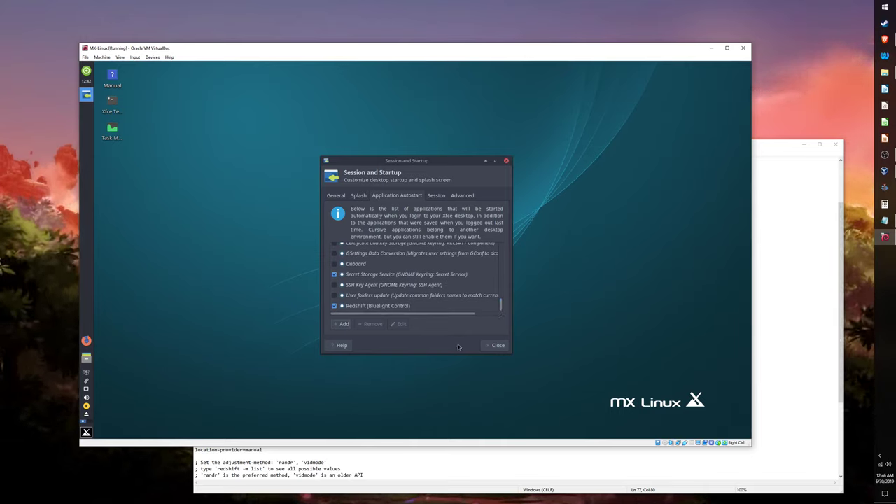
left_click(495, 346)
Filter the Task Manager's processes with "red" to check whether Redshift is running, and close the Task Manager
double_click(113, 128)
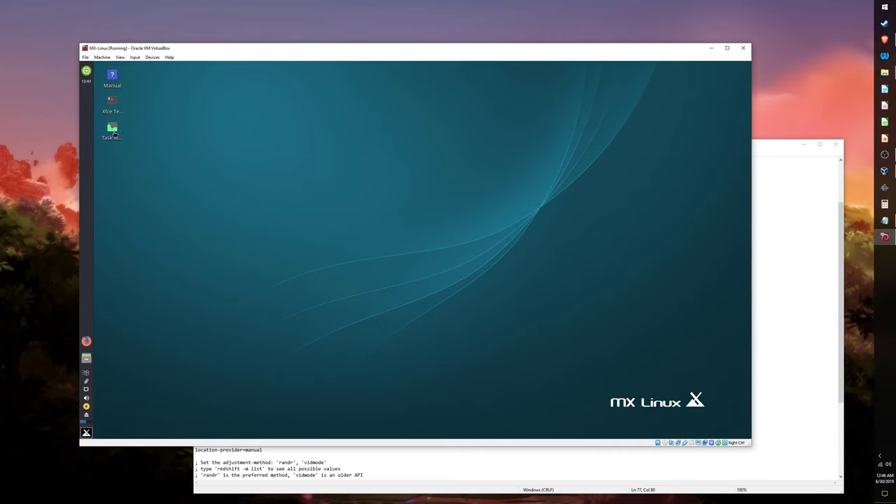
left_click(275, 77)
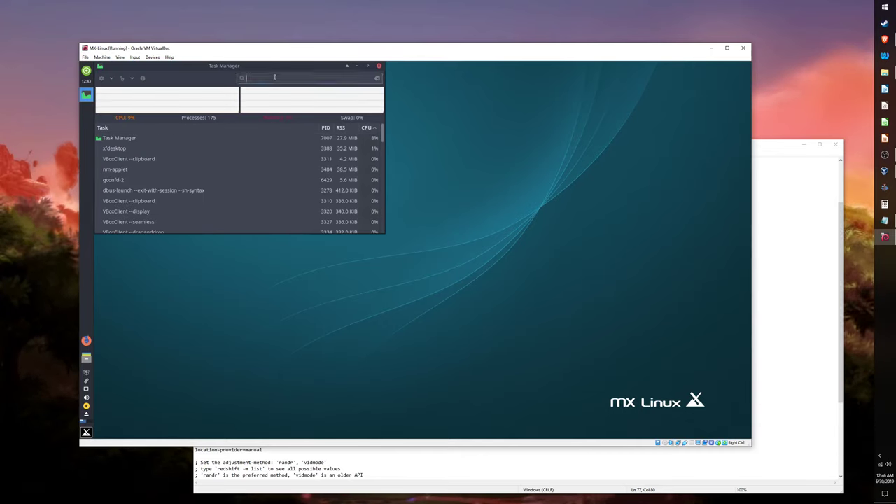
type("red")
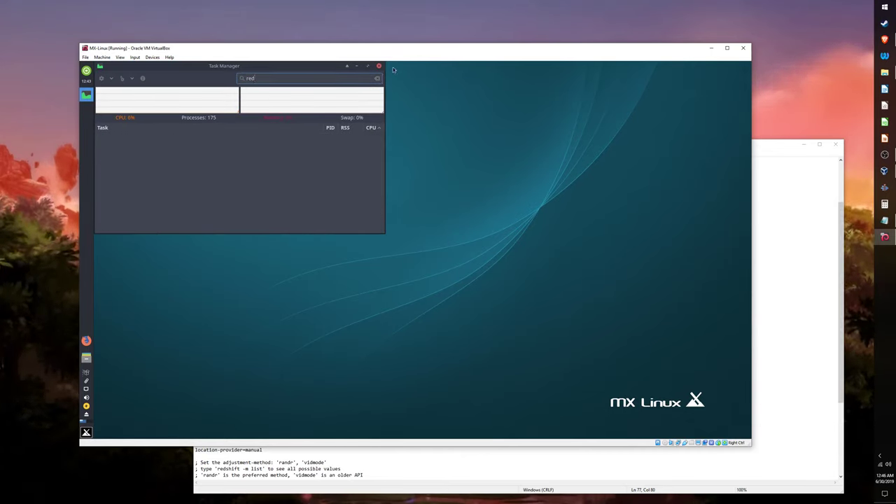
left_click(379, 66)
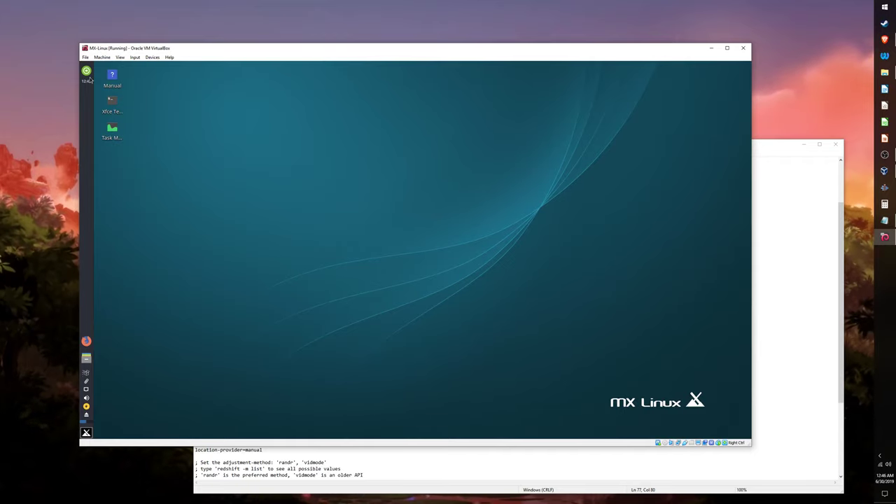